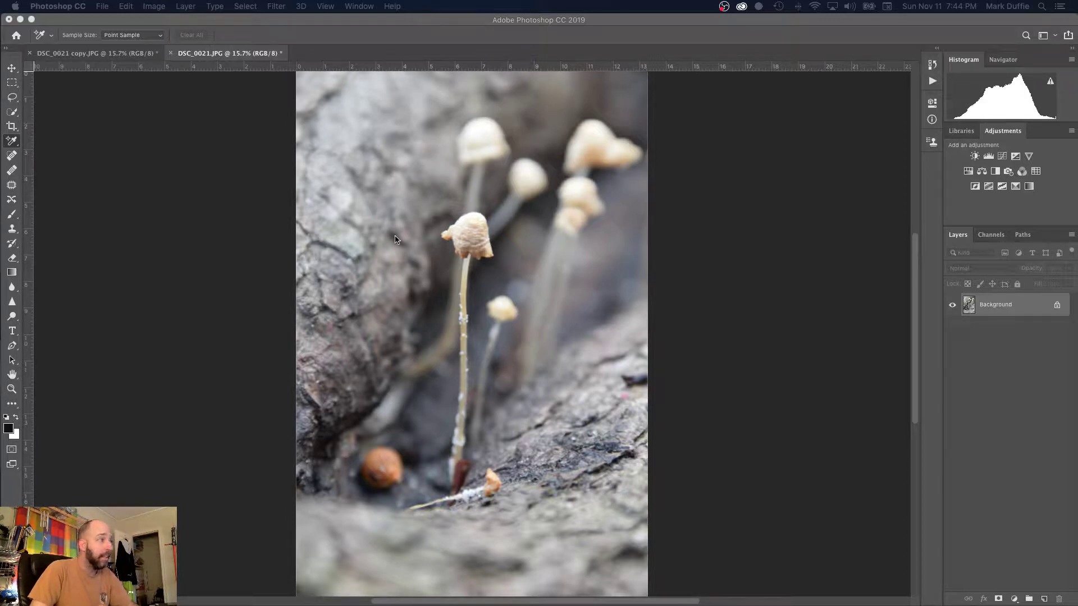
Step: Create a new layer above the Background in DSC_0021.JPG with the default name, Normal mode and 100% opacity
left_click(104, 55)
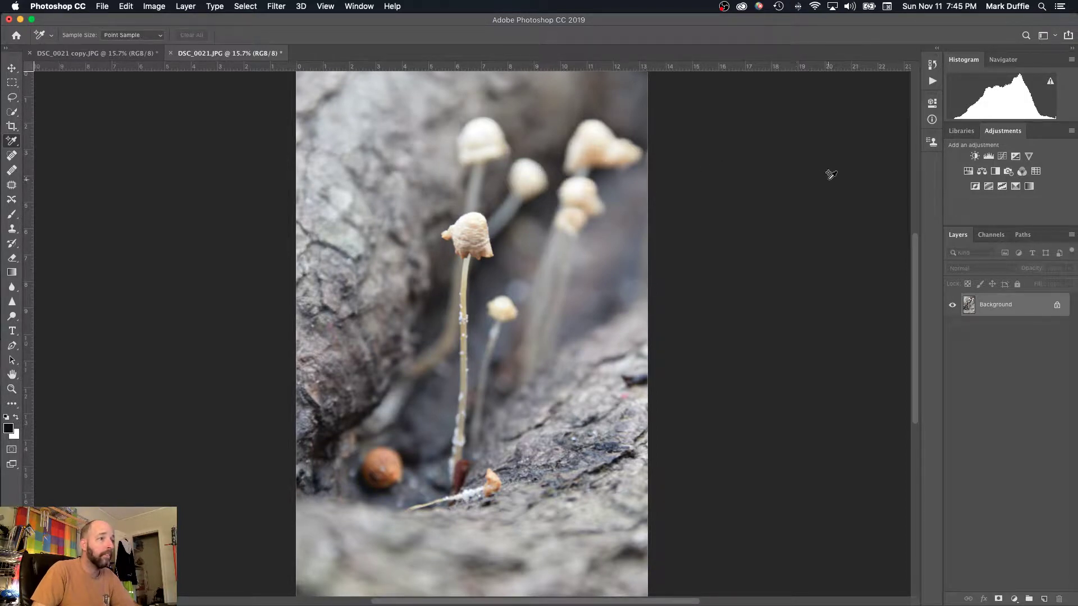
left_click(187, 7)
mouse_move(193, 19)
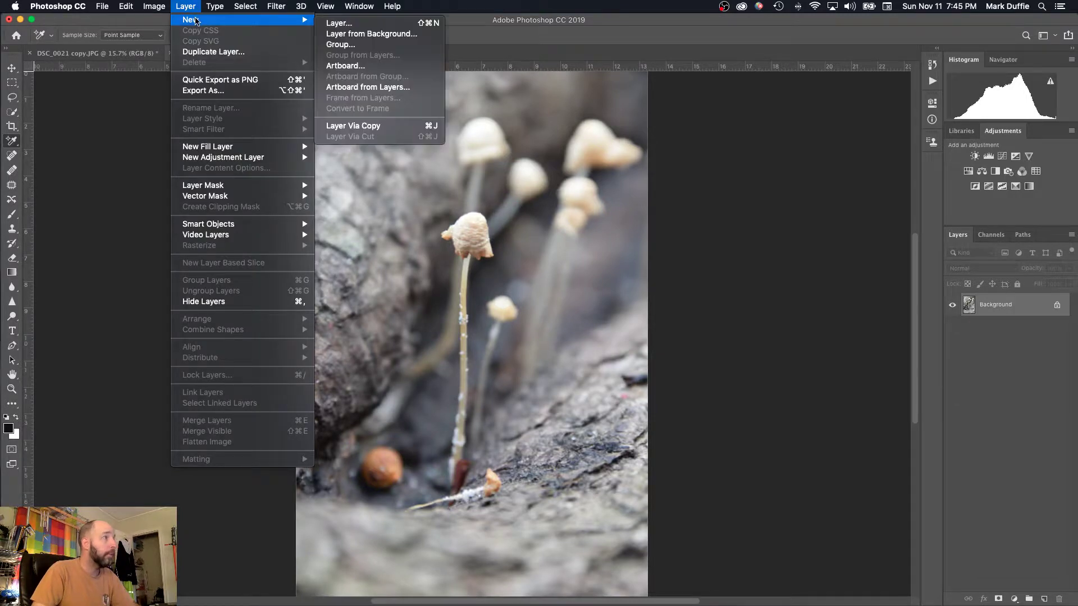
left_click(338, 23)
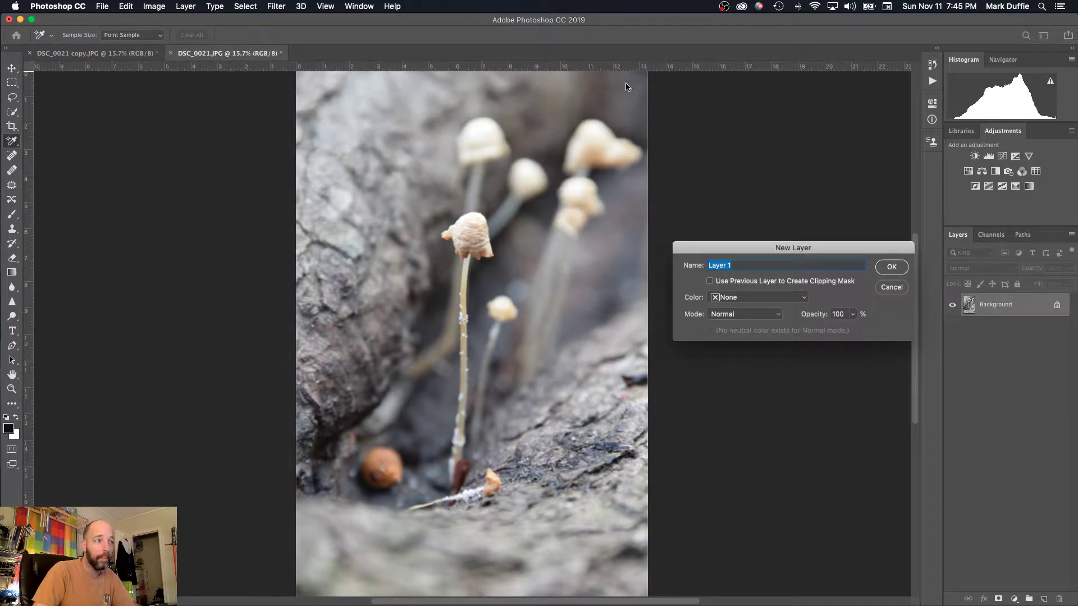
left_click(892, 267)
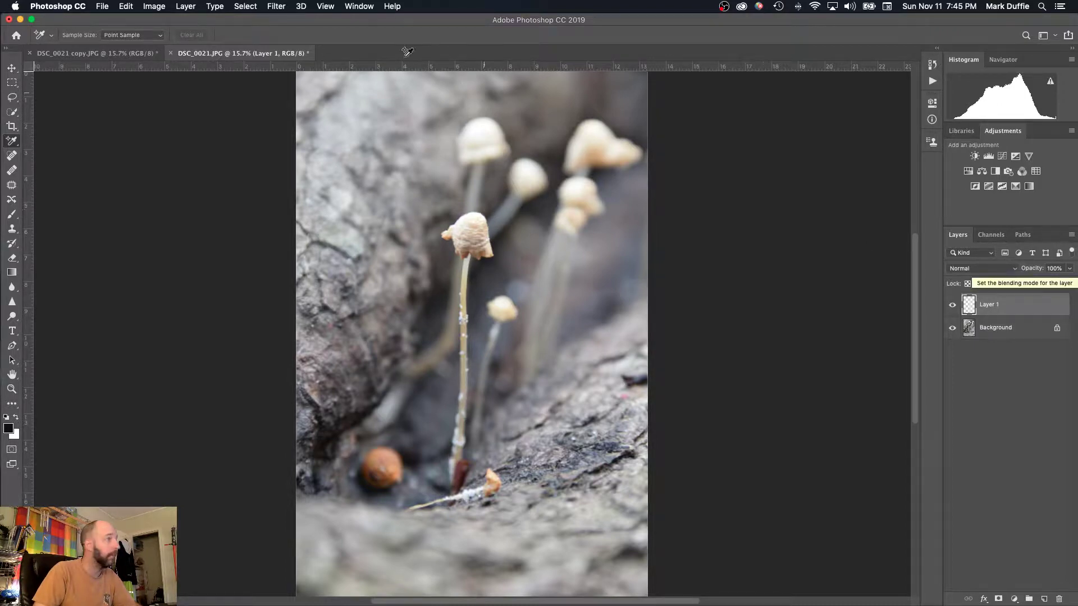
Step: Fill Layer 1 with Black in Normal mode at 100% opacity
left_click(126, 7)
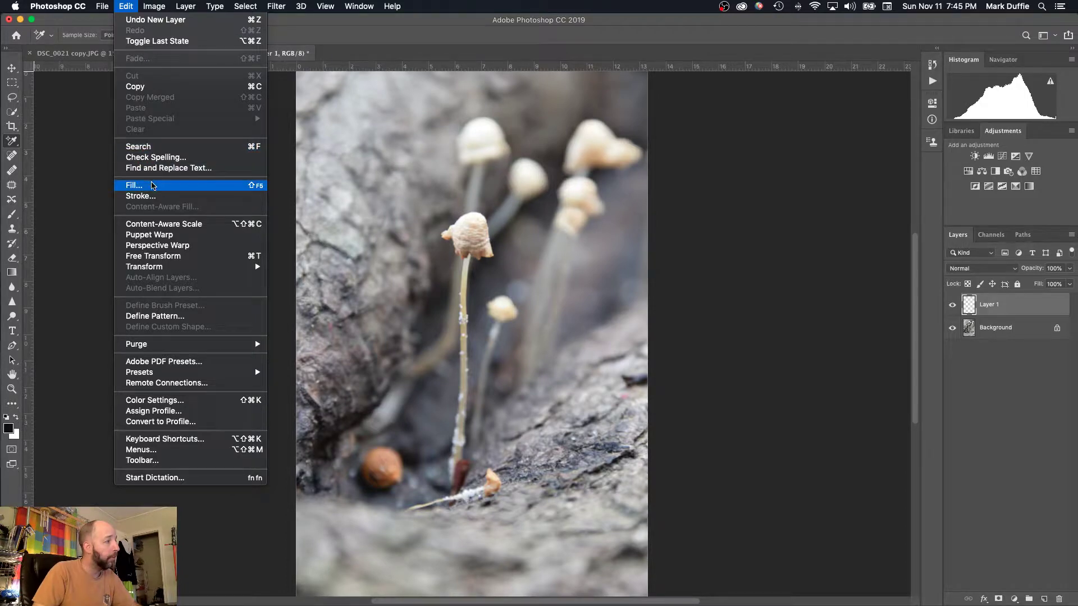
left_click(151, 187)
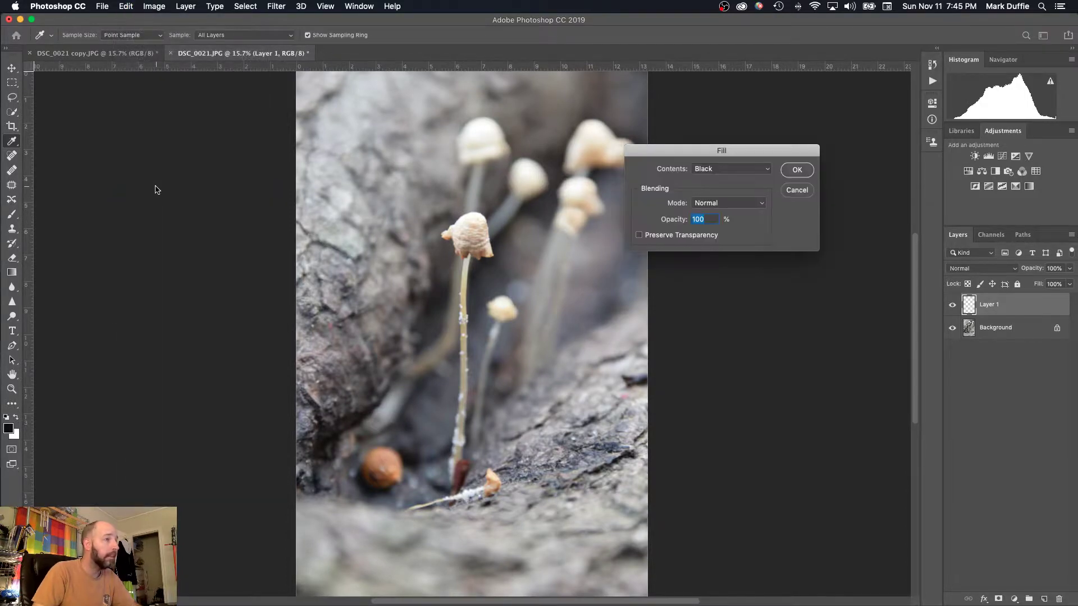
left_click(768, 171)
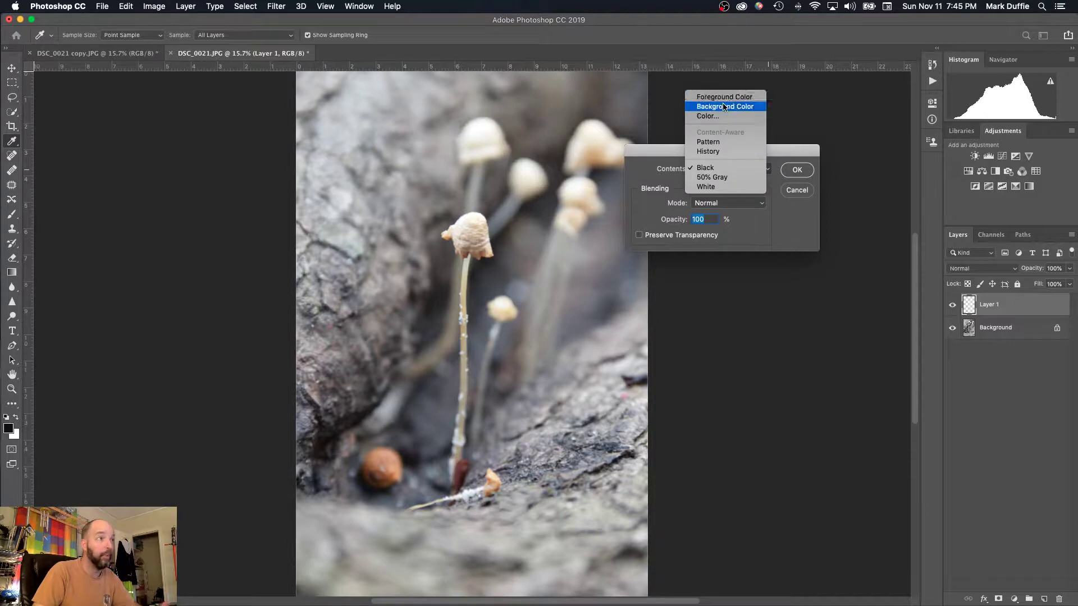
left_click(728, 169)
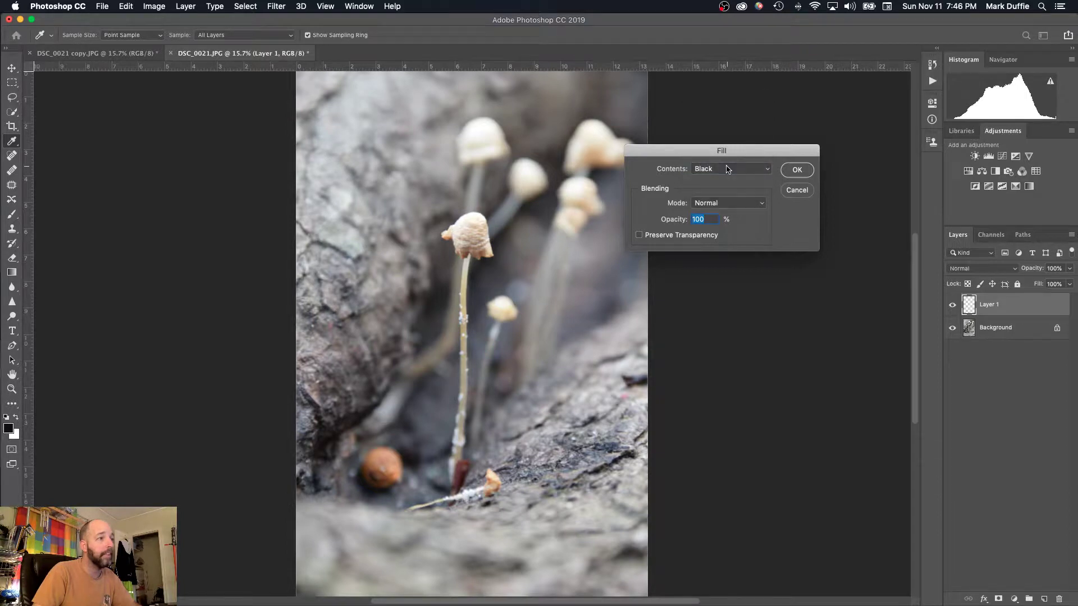
left_click(798, 170)
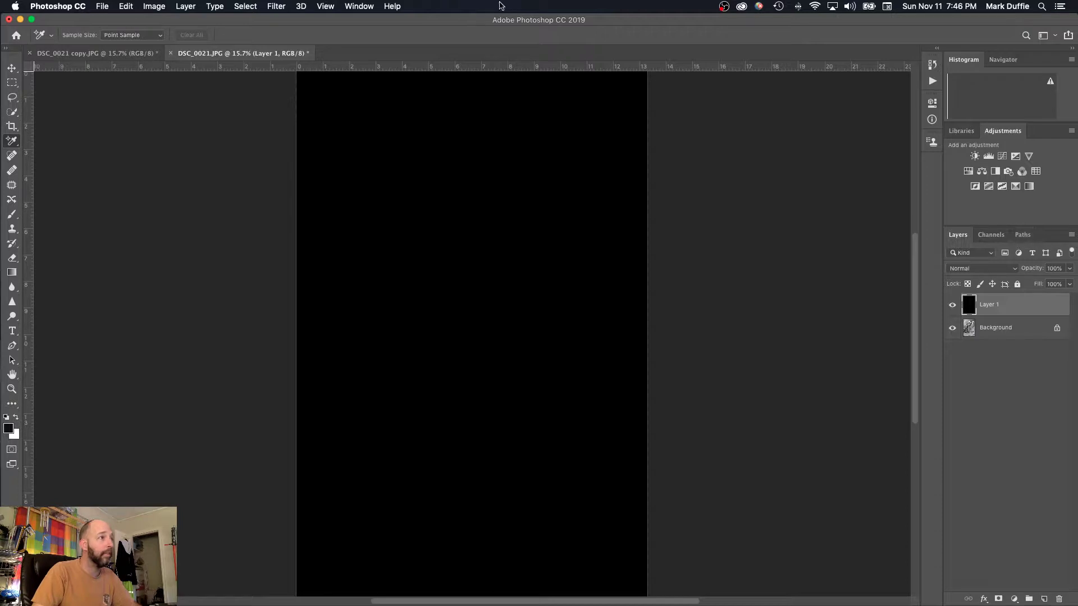
left_click(353, 8)
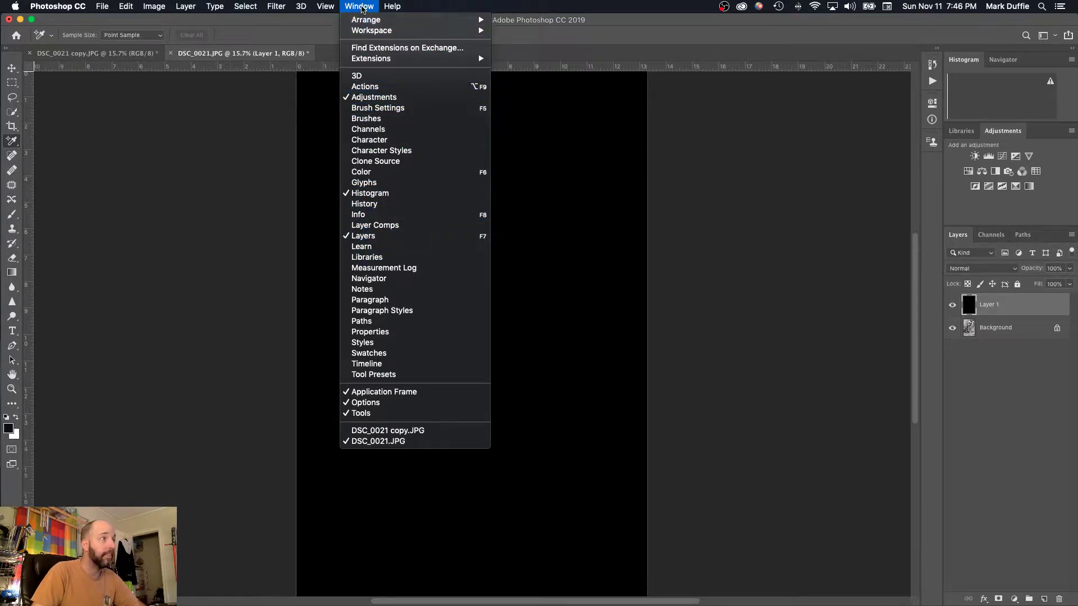
left_click(364, 8)
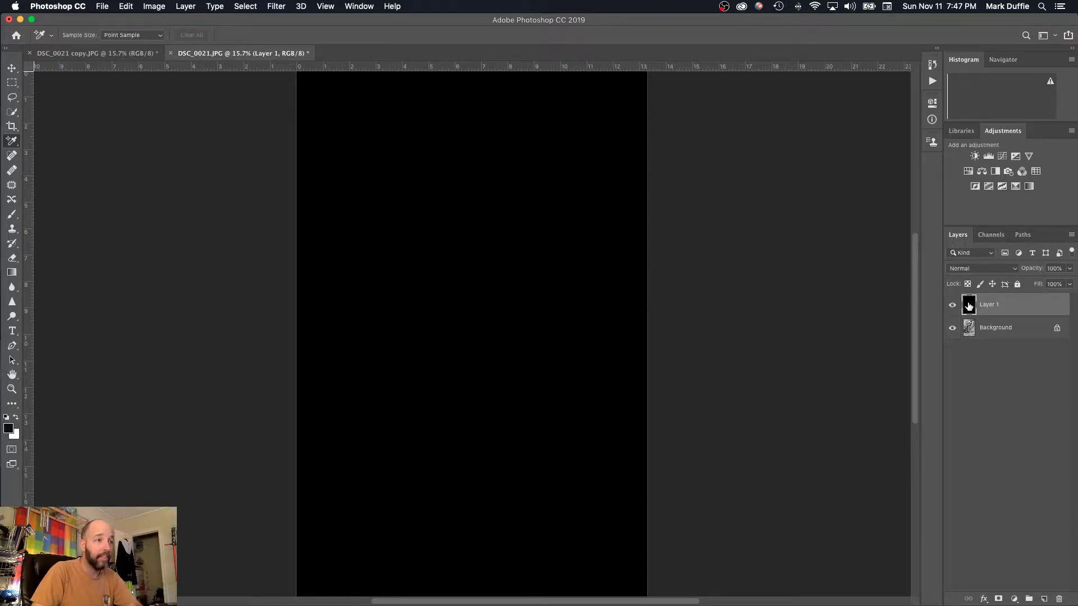
Step: Set the blending mode of the black Layer 1 to Difference
left_click(1016, 271)
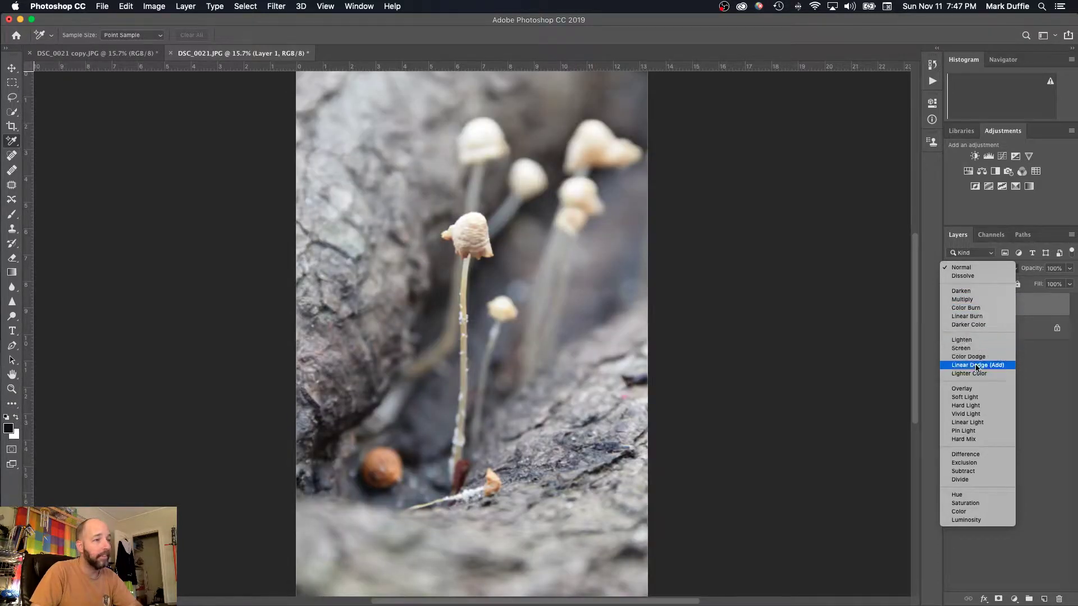
left_click(975, 457)
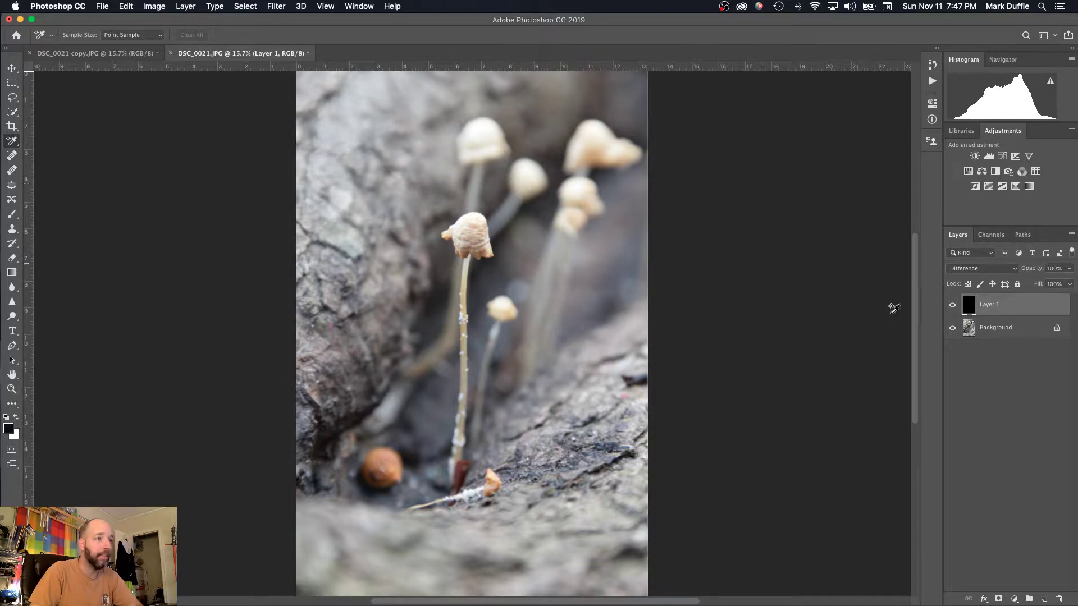
Step: Add a Threshold adjustment layer above Layer 1 and raise its threshold level to 245 to isolate the brightest areas
left_click(1004, 189)
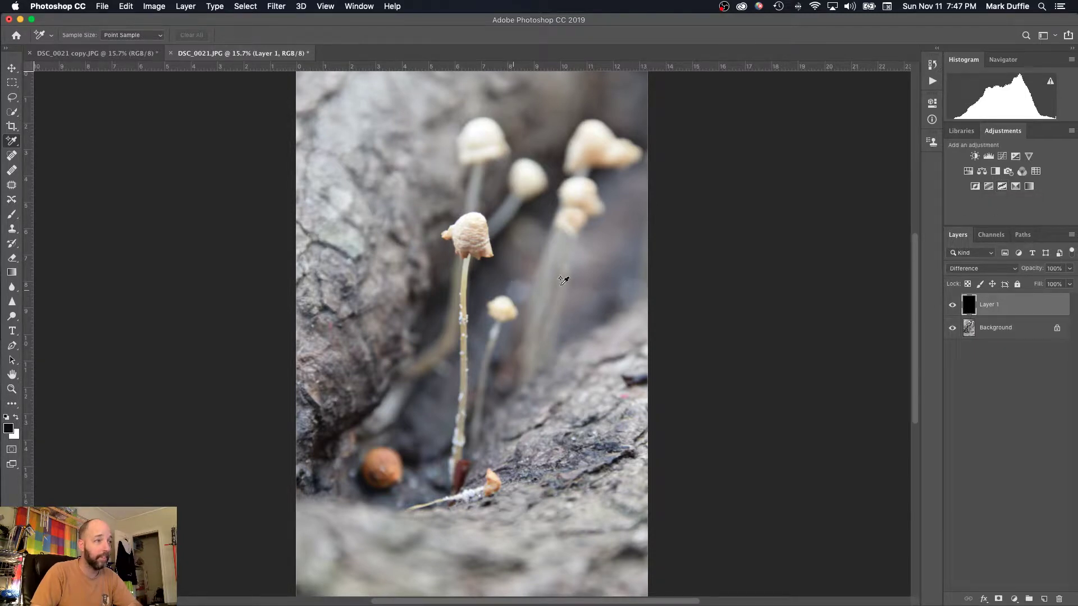
left_click(1002, 186)
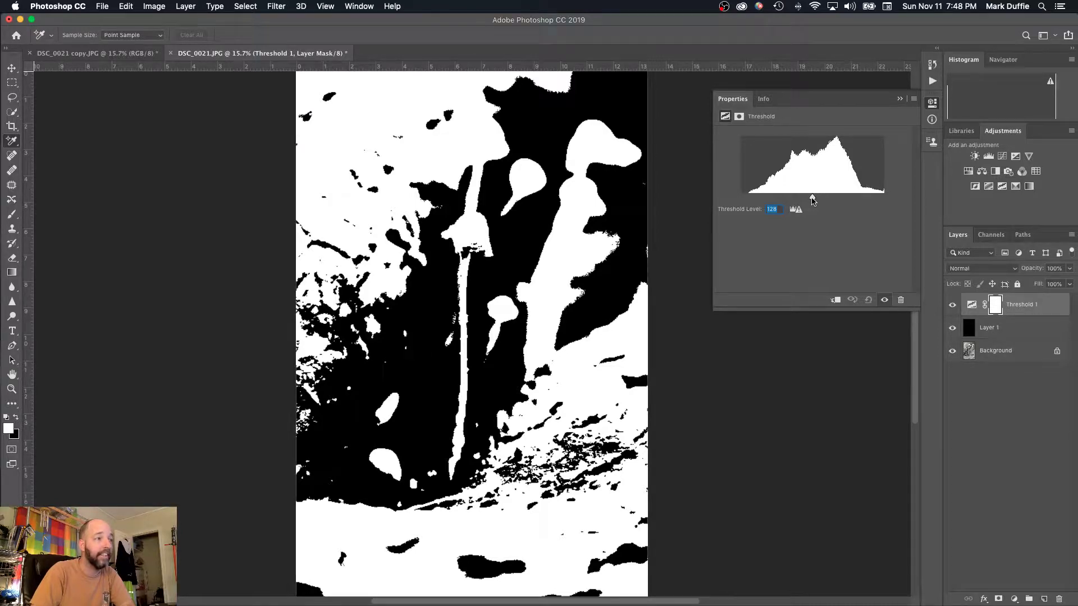
left_click_drag(812, 199, 757, 203)
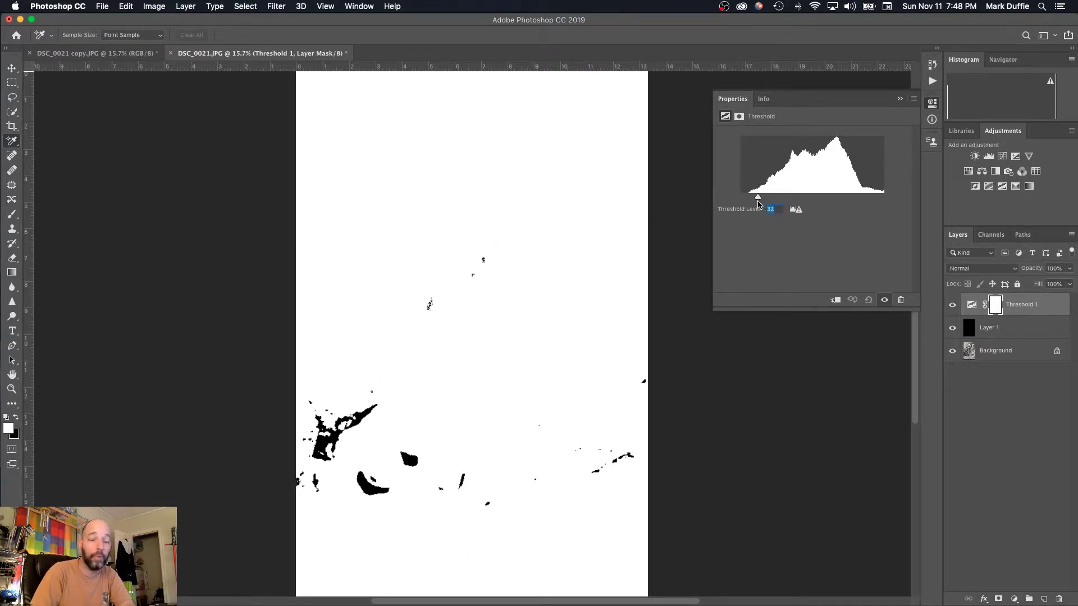
left_click_drag(758, 203, 878, 198)
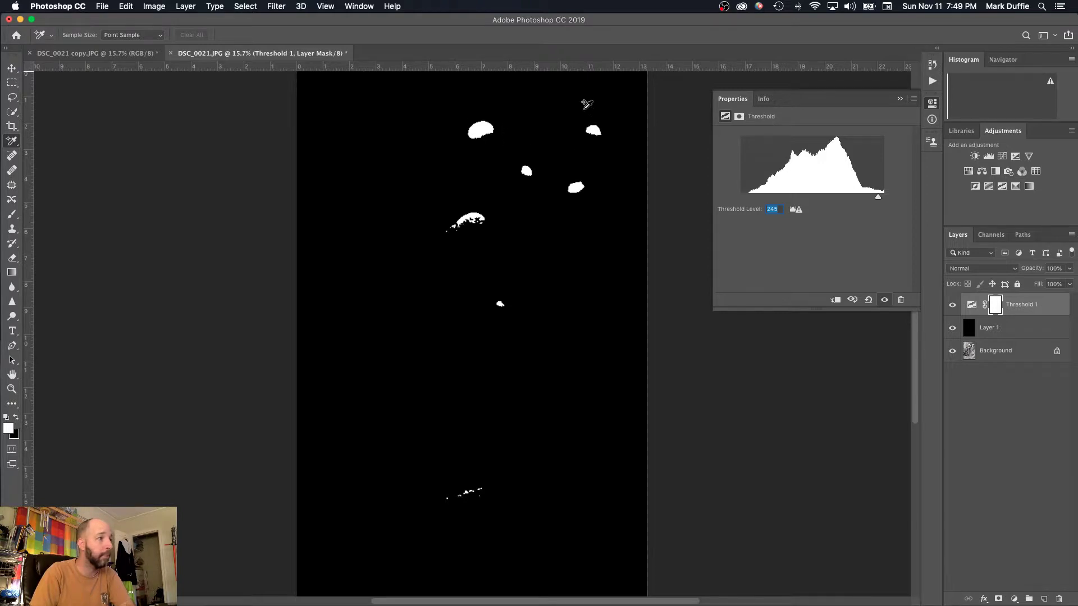
Step: Place a Color Sampler marker on the white highlight of the upper-left mushroom cap
left_click(10, 68)
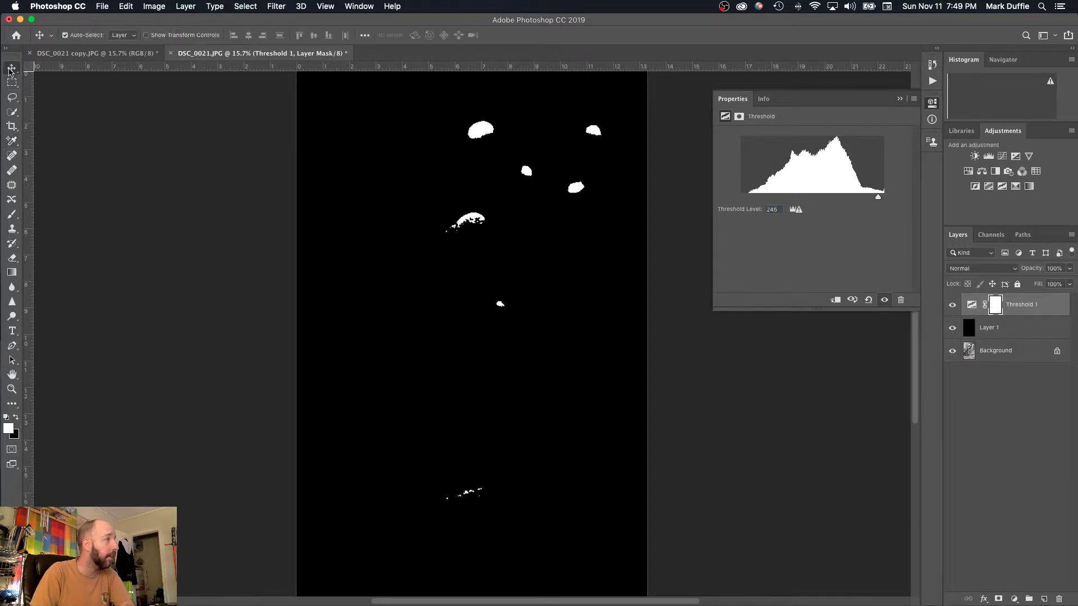
left_click(14, 144)
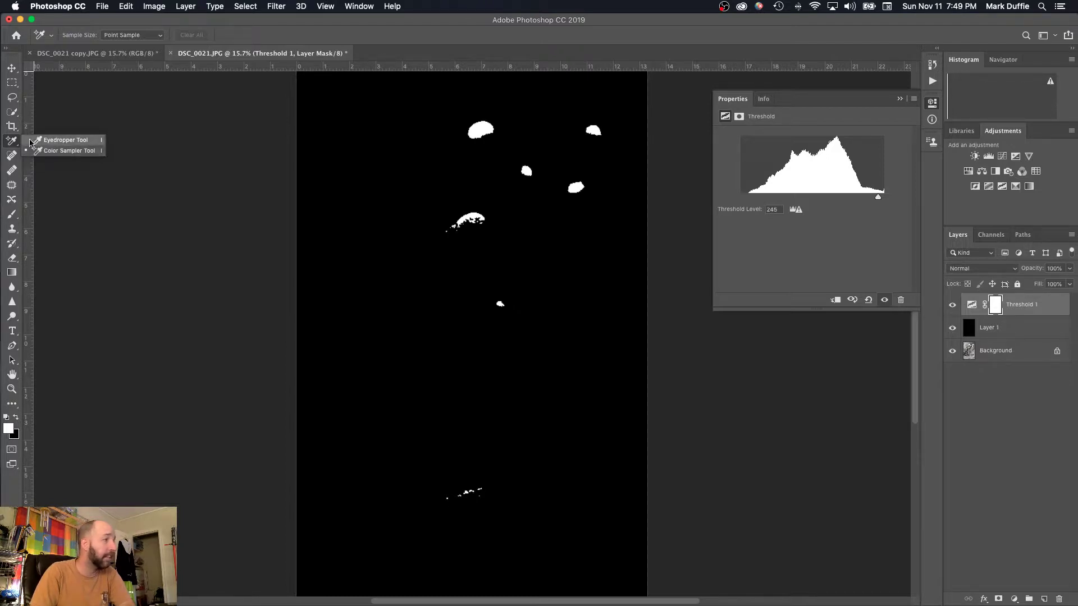
left_click(61, 152)
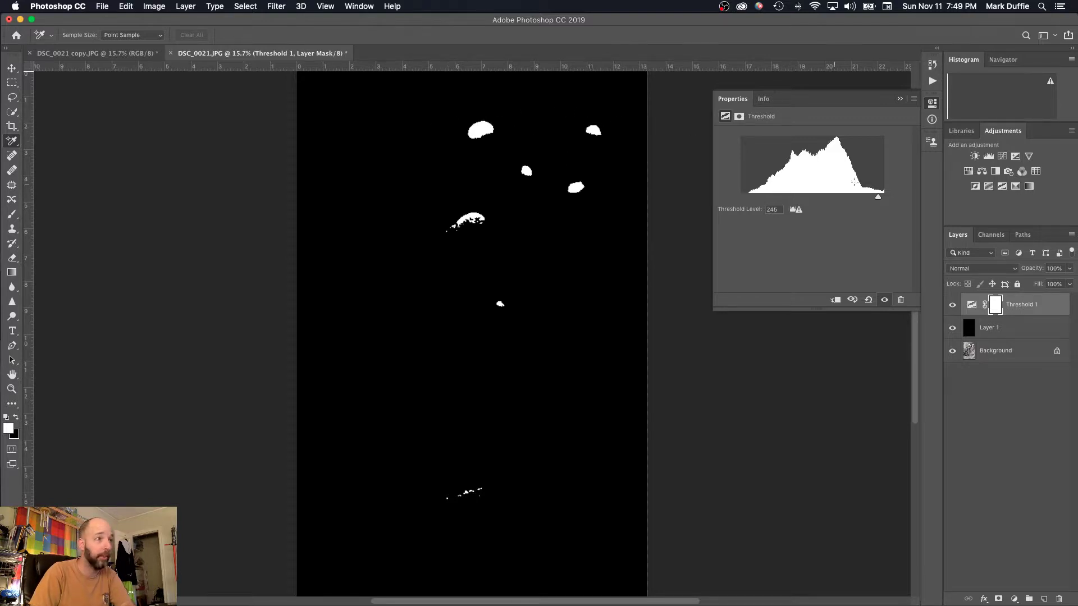
mouse_move(881, 201)
left_mouse_down()
mouse_move(837, 202)
mouse_move(879, 200)
left_mouse_up()
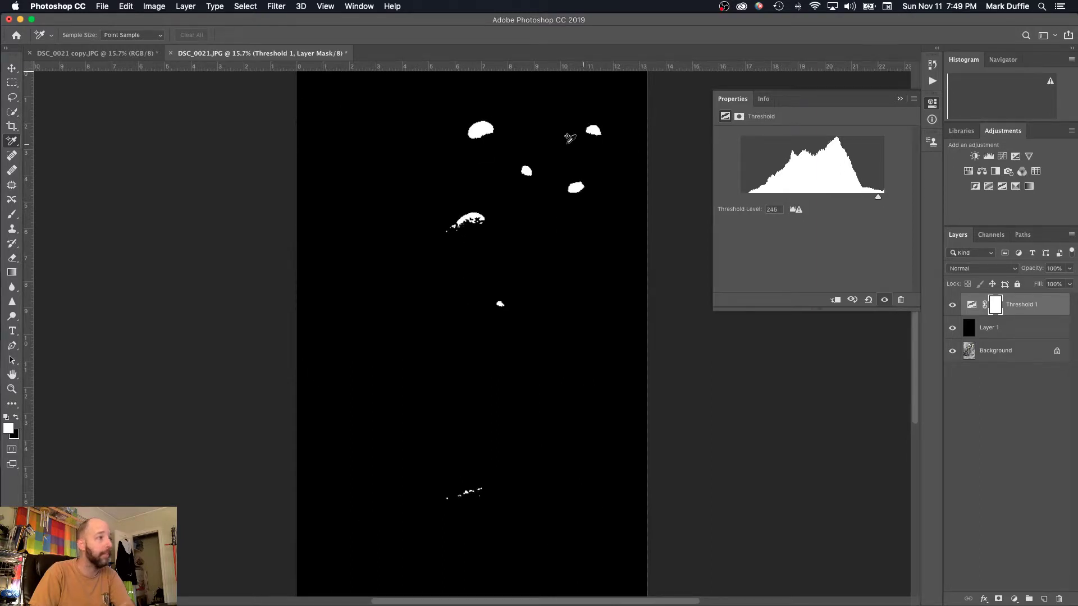
left_click(483, 123)
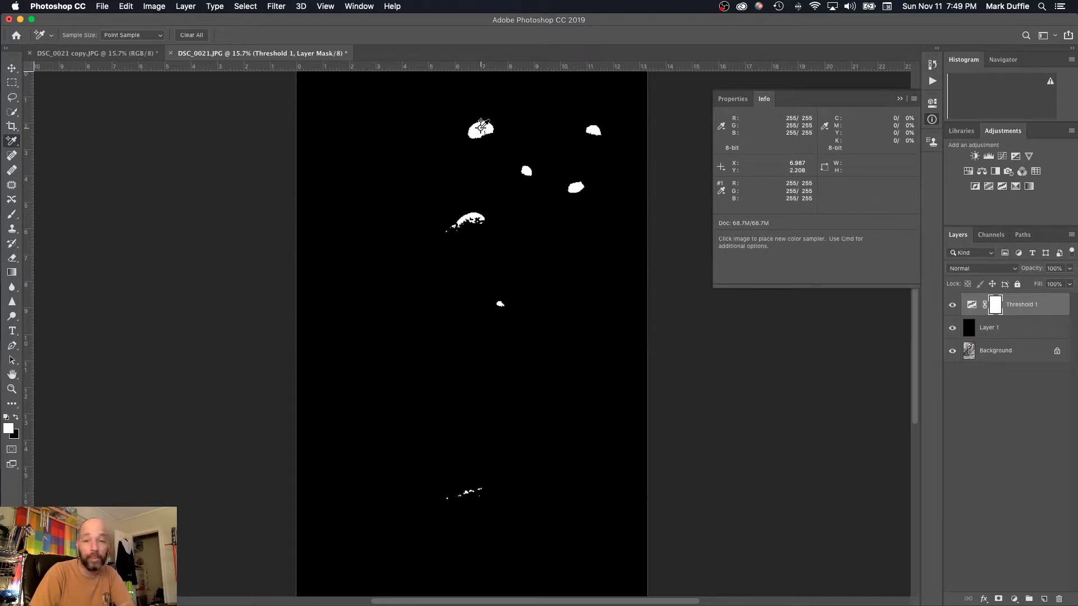
Step: Lower the threshold level to 28 and place a second color sampler on the small black patch near the lower centre
left_click(739, 100)
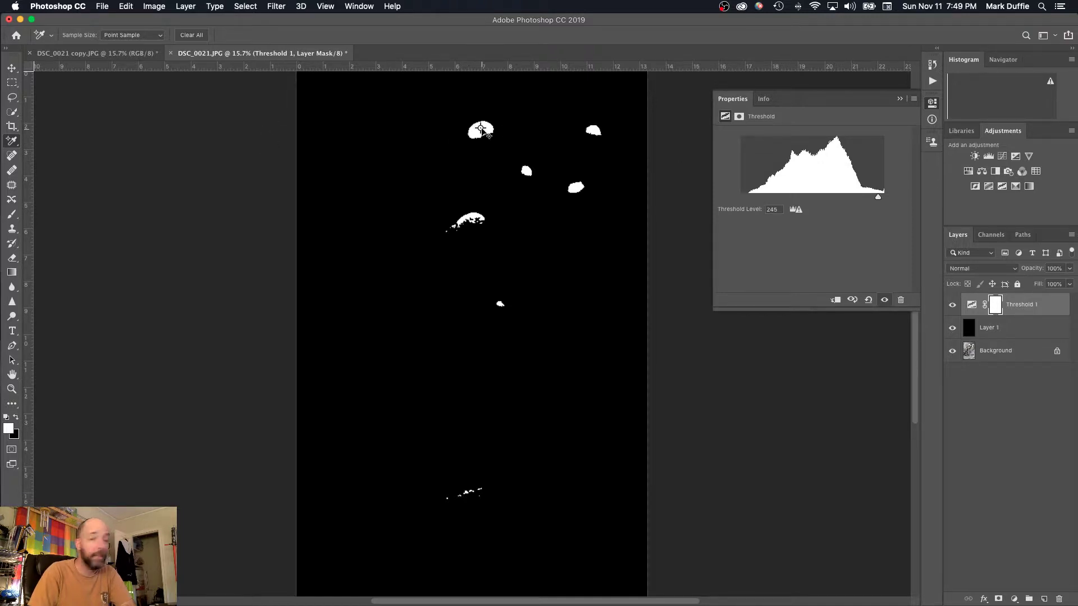
left_click_drag(879, 201, 756, 209)
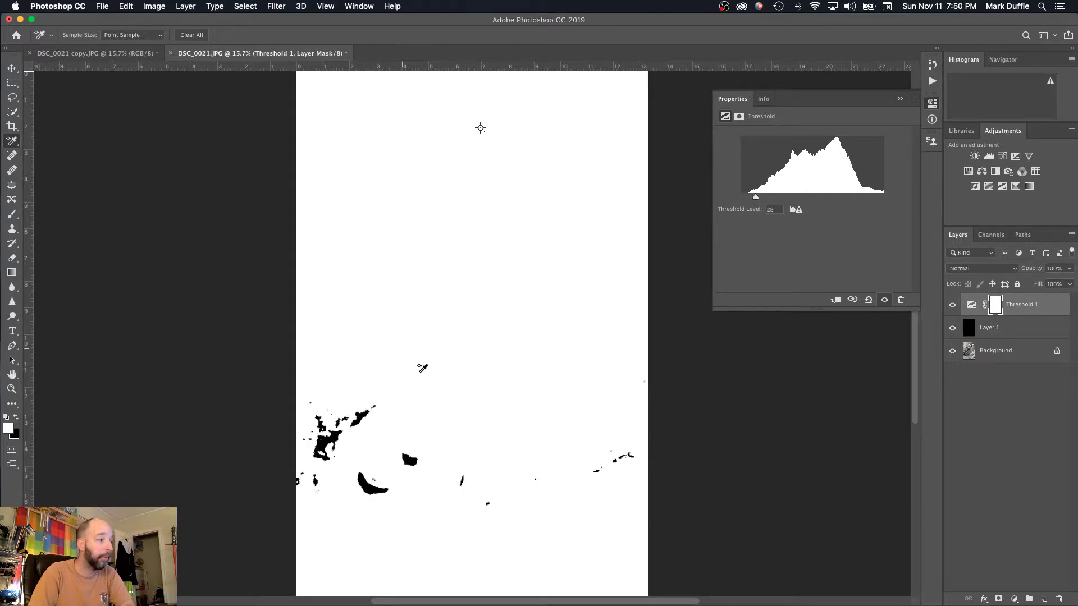
left_click(410, 457)
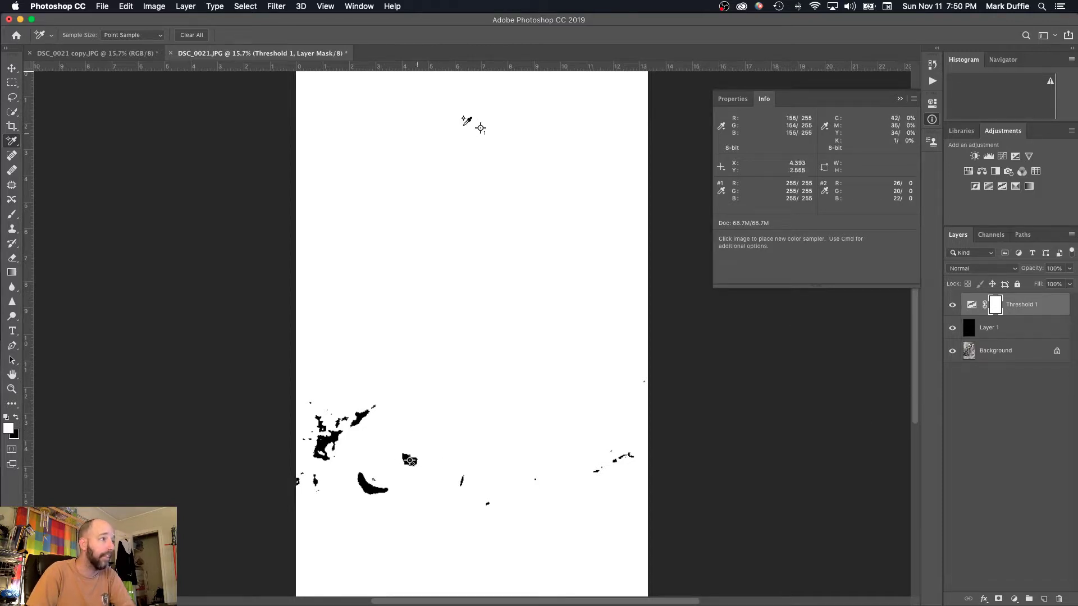
Step: Hide the Threshold 1 adjustment and Layer 1, and select the Background layer
left_click(899, 101)
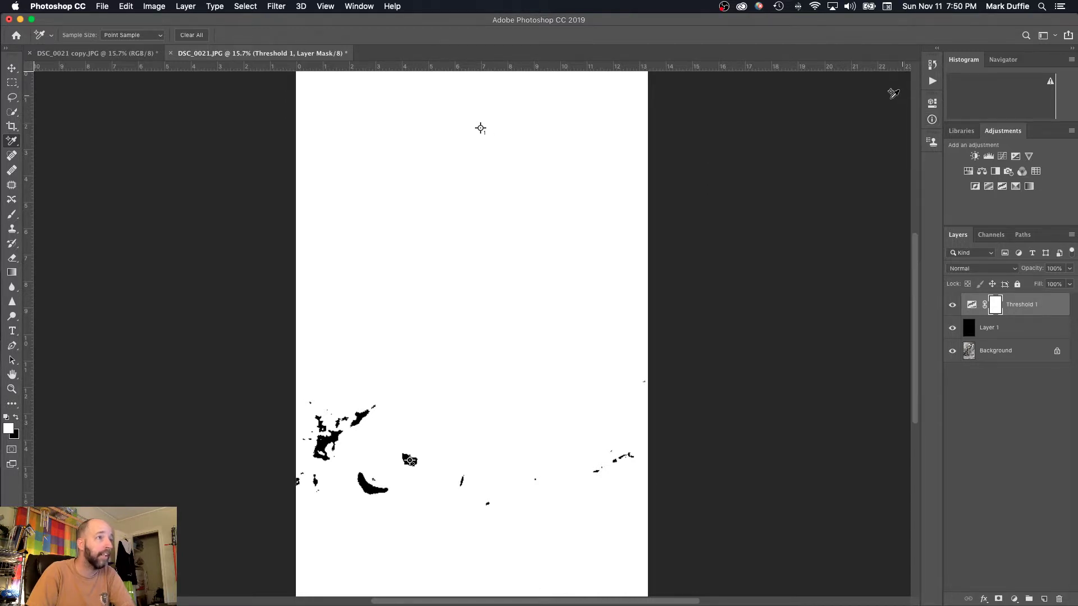
left_click(953, 307)
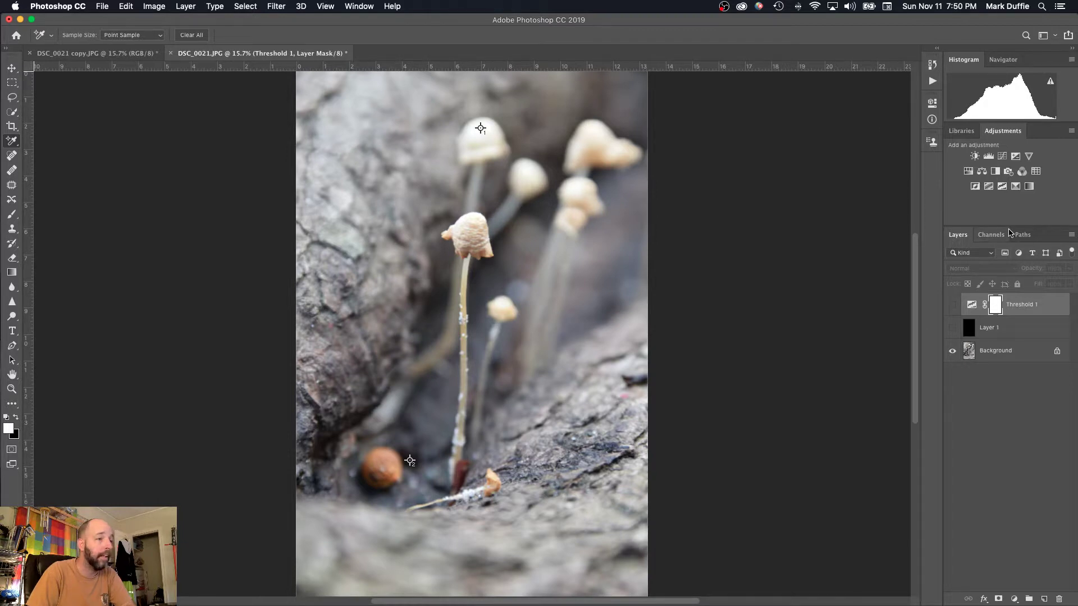
left_click(1020, 353)
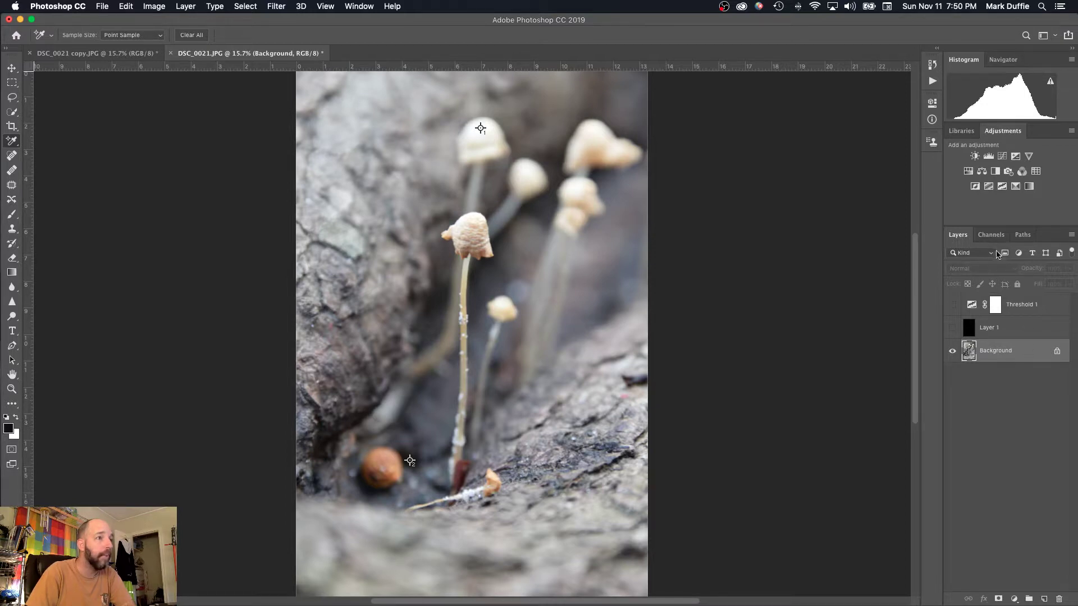
Step: Add a Levels adjustment layer directly above the Background, keeping its channel on RGB
left_click(989, 156)
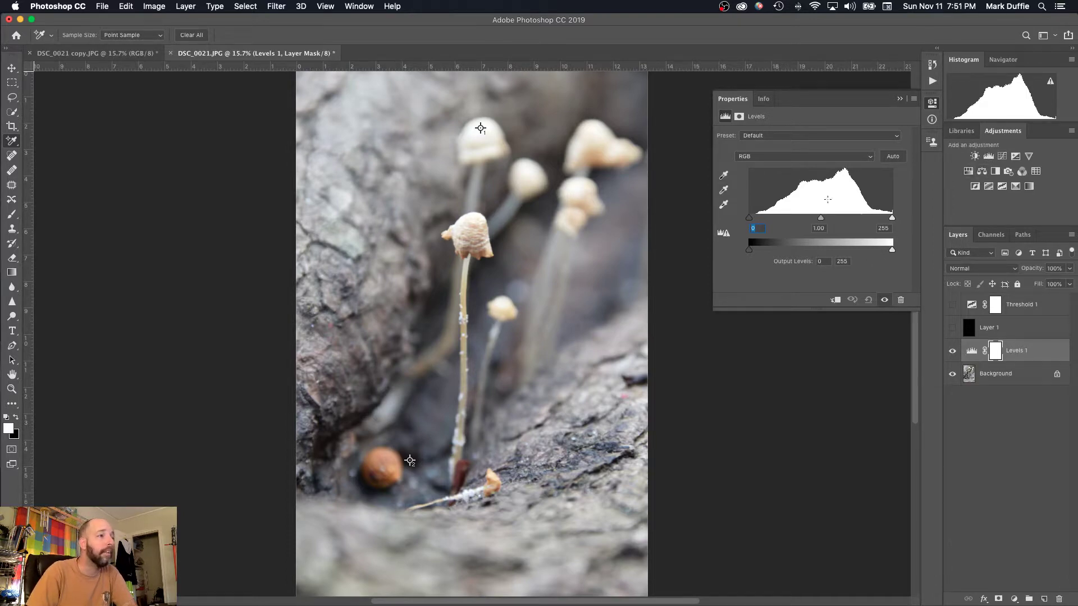
left_click(870, 160)
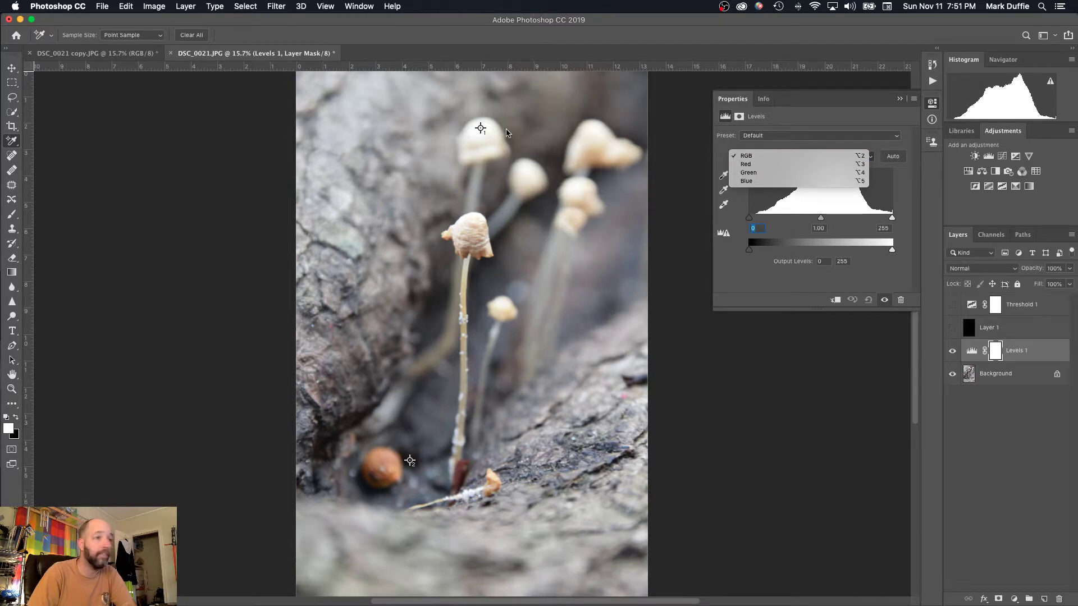
left_click(779, 156)
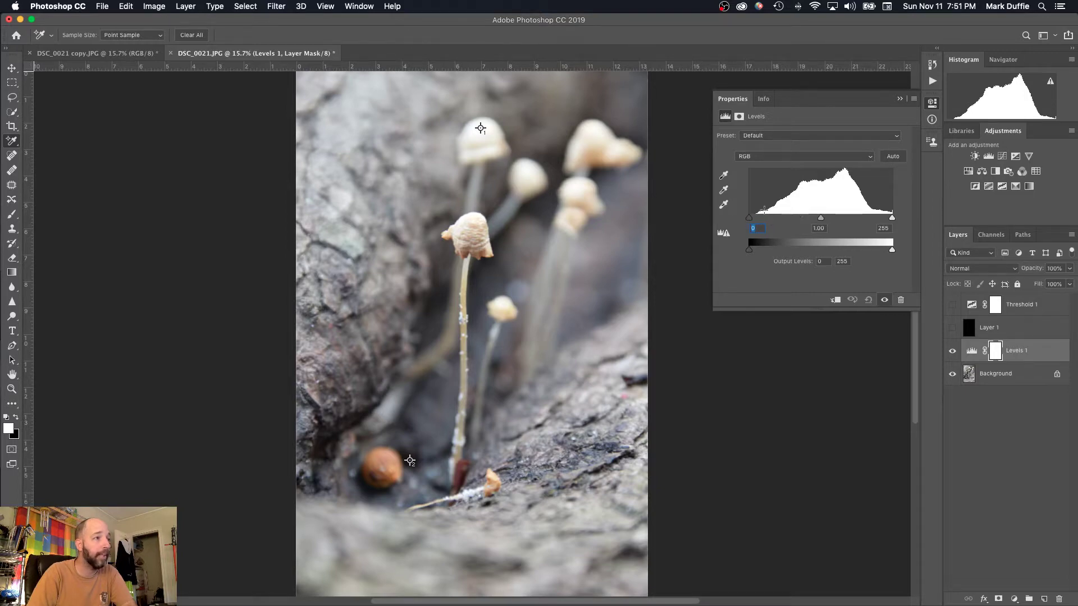
Step: Set the Levels black point by sampling the image at the second color sampler marker beside the orange ball
left_click(724, 188)
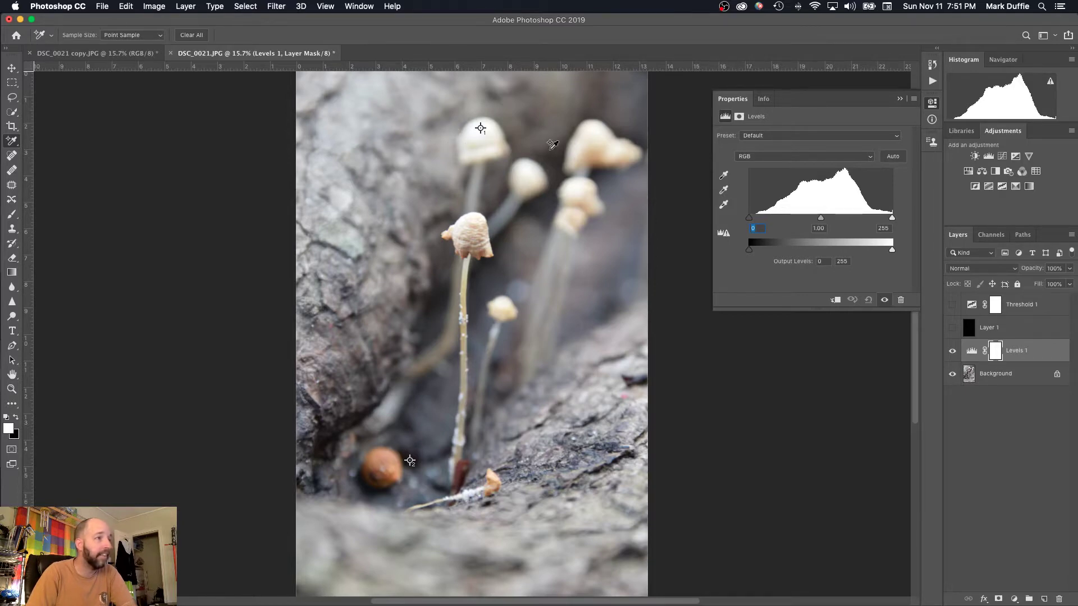
left_click(723, 205)
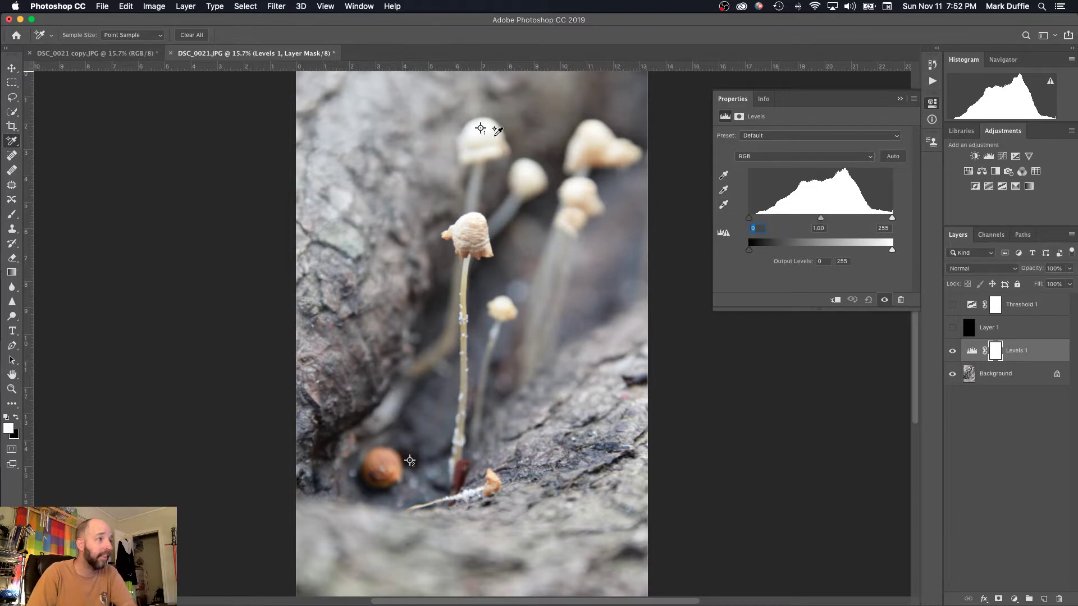
left_click(723, 179)
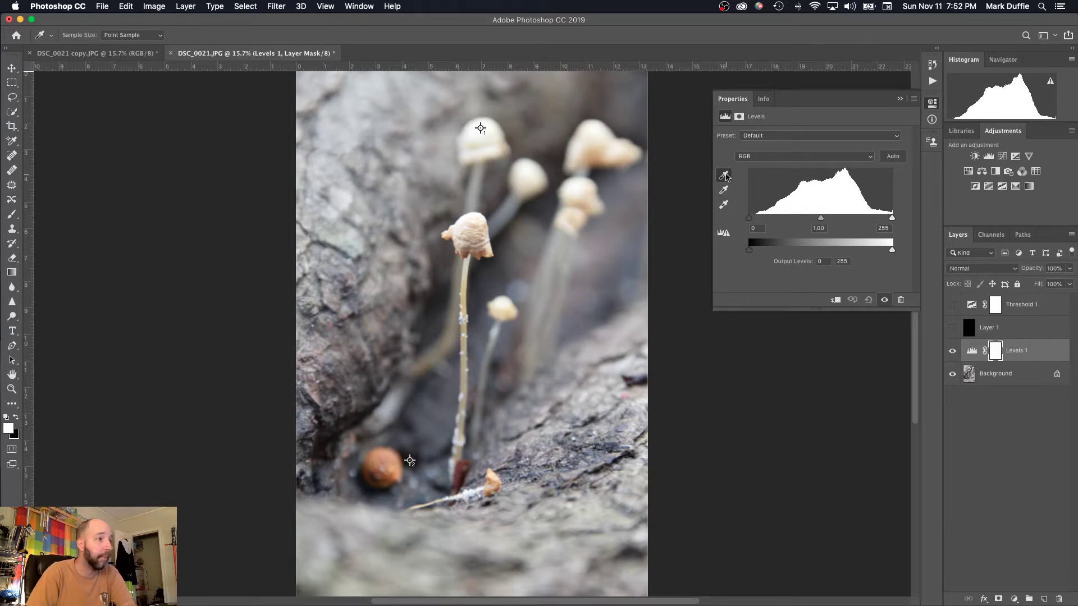
left_click(410, 460)
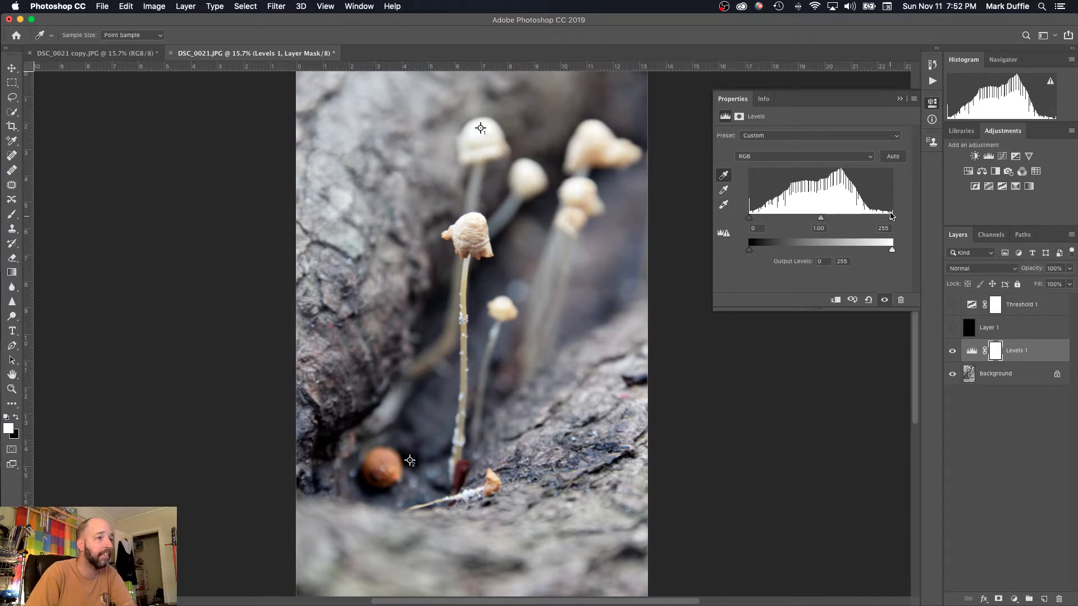
Step: Activate the white point eyedropper in the Levels adjustment and collapse its properties
left_click(723, 205)
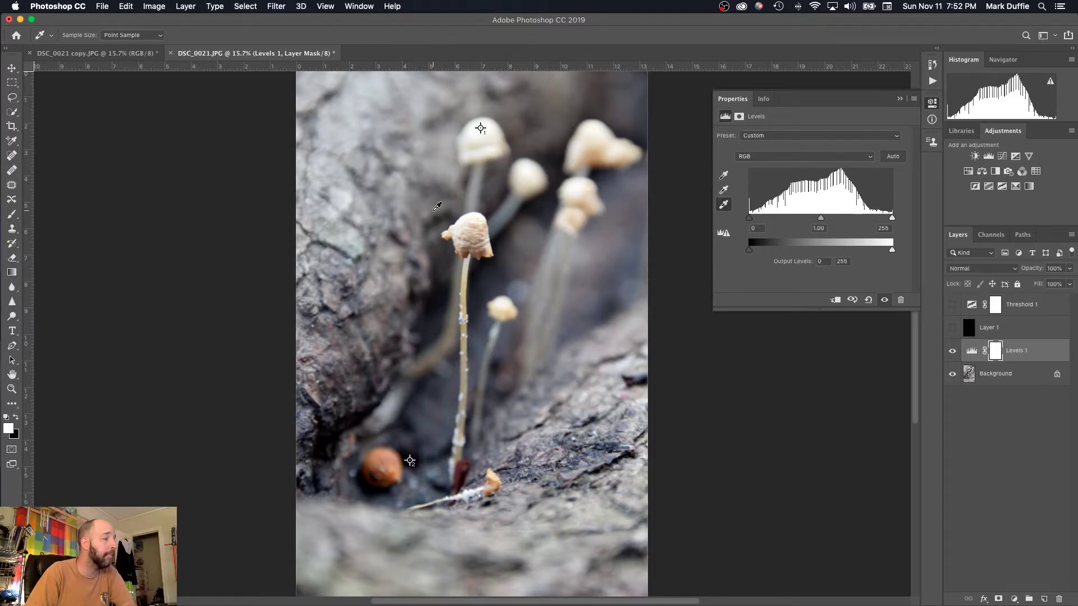
left_click(899, 99)
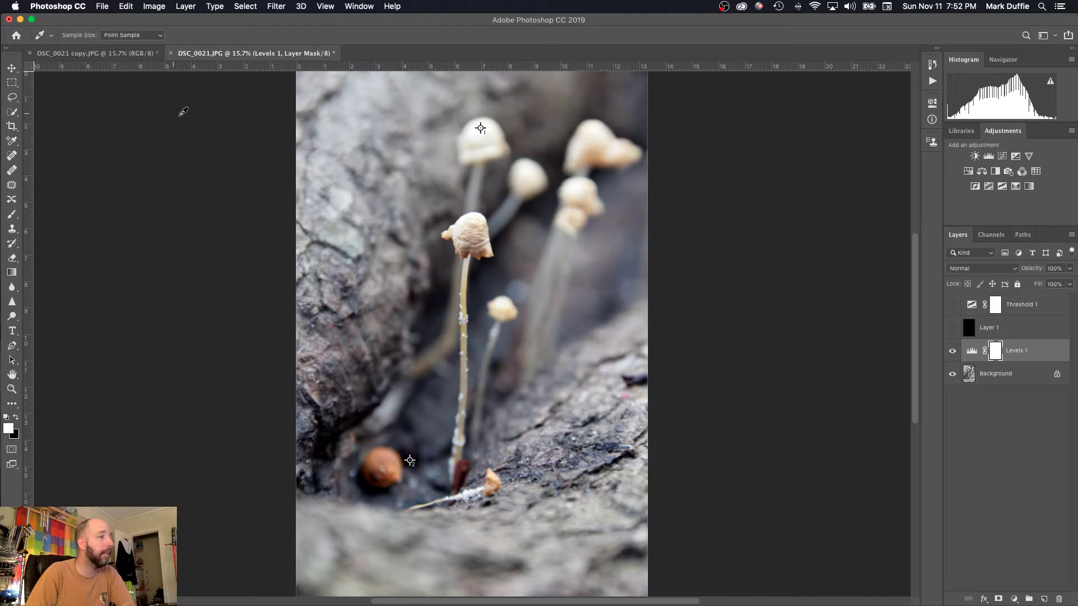
Step: Compare the Levels-corrected DSC_0021.JPG with the uncorrected DSC_0021 copy.JPG, ending on the corrected image
left_click(83, 55)
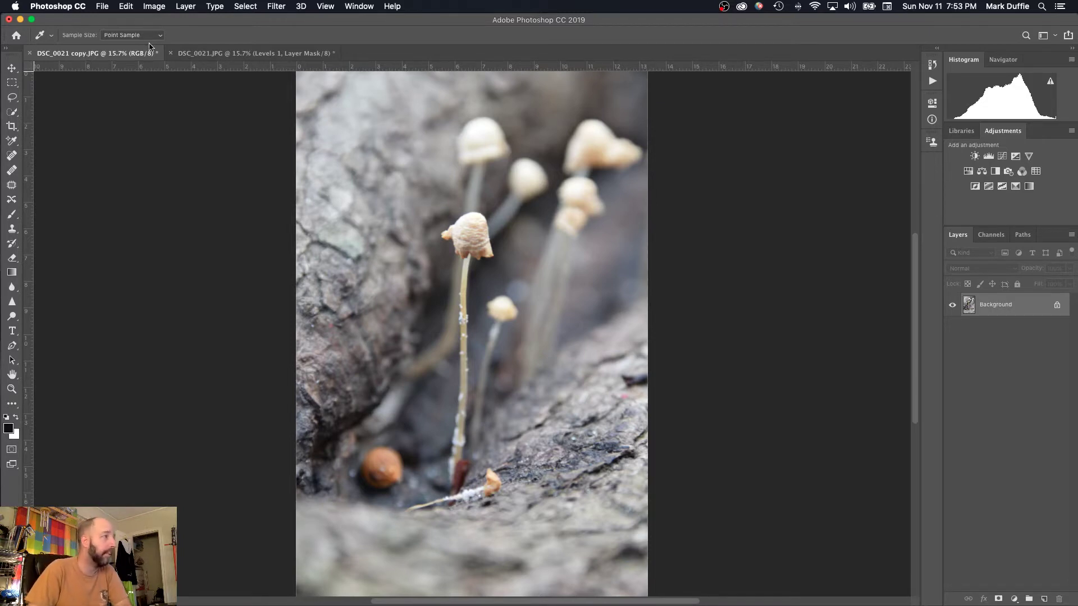
left_click(213, 55)
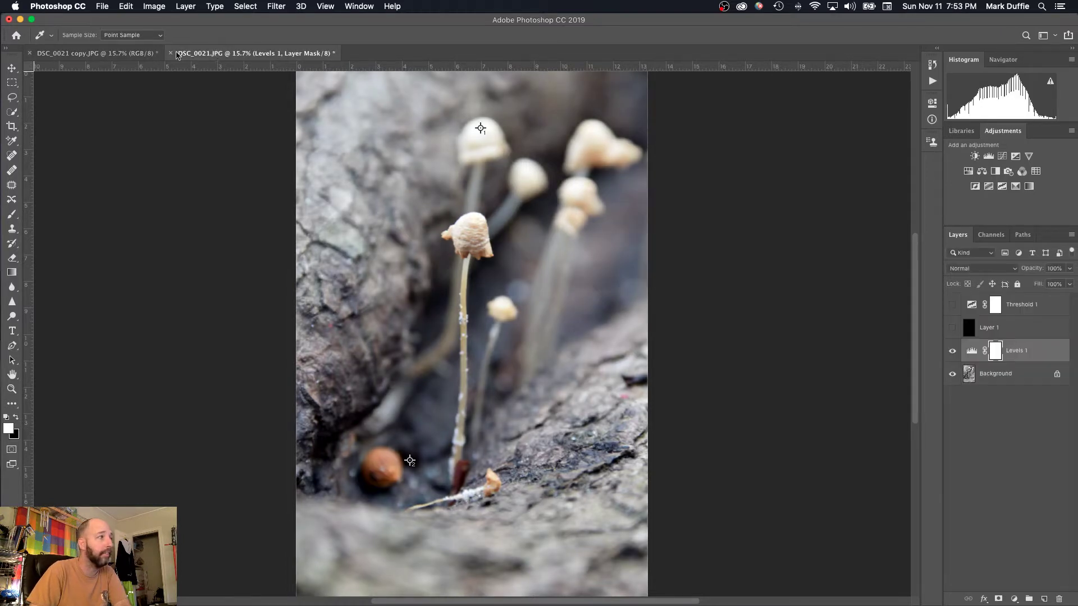
left_click(134, 54)
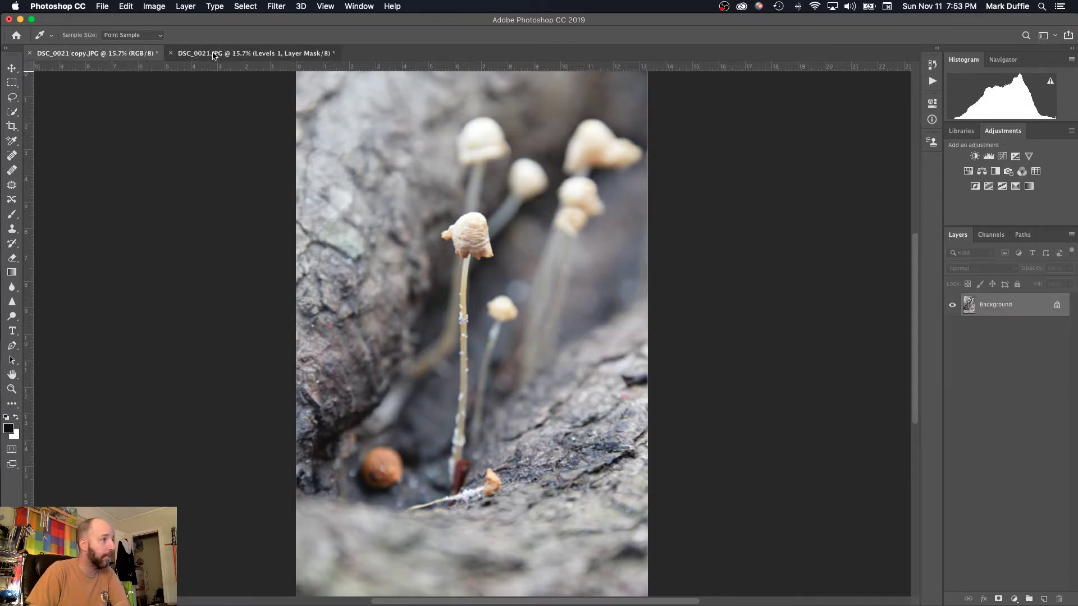
left_click(212, 53)
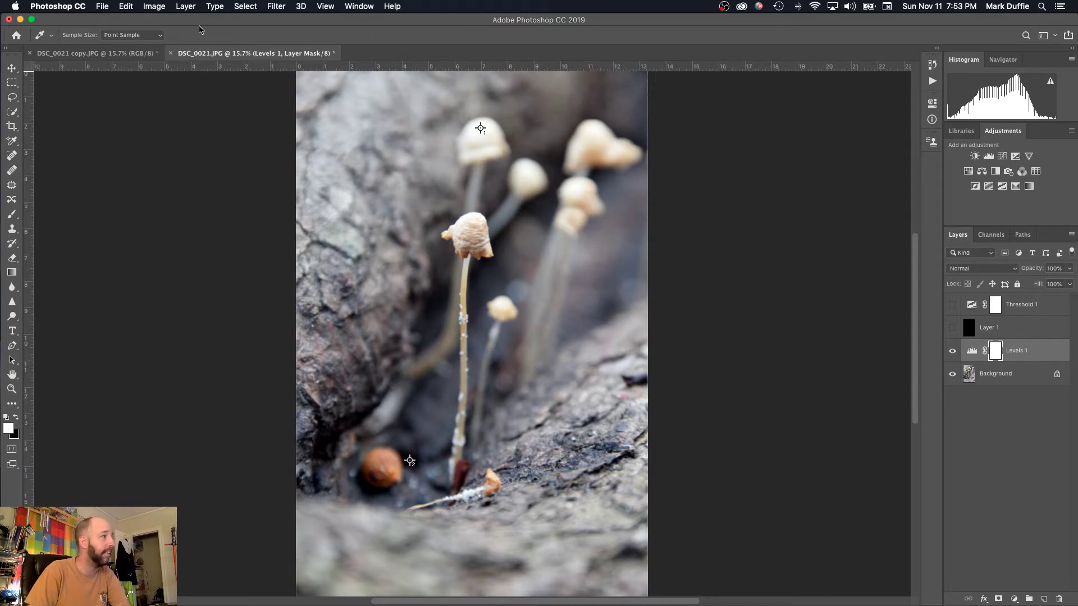
Step: Flatten DSC_0021.JPG, discarding its hidden layers, and compare it once with DSC_0021 copy.JPG
left_click(186, 7)
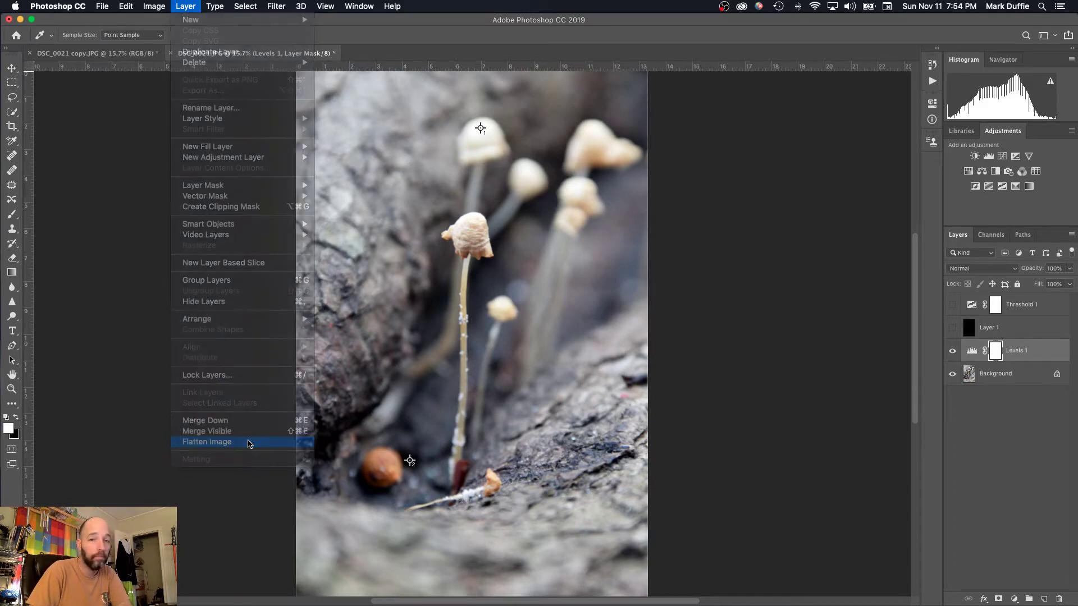
left_click(250, 442)
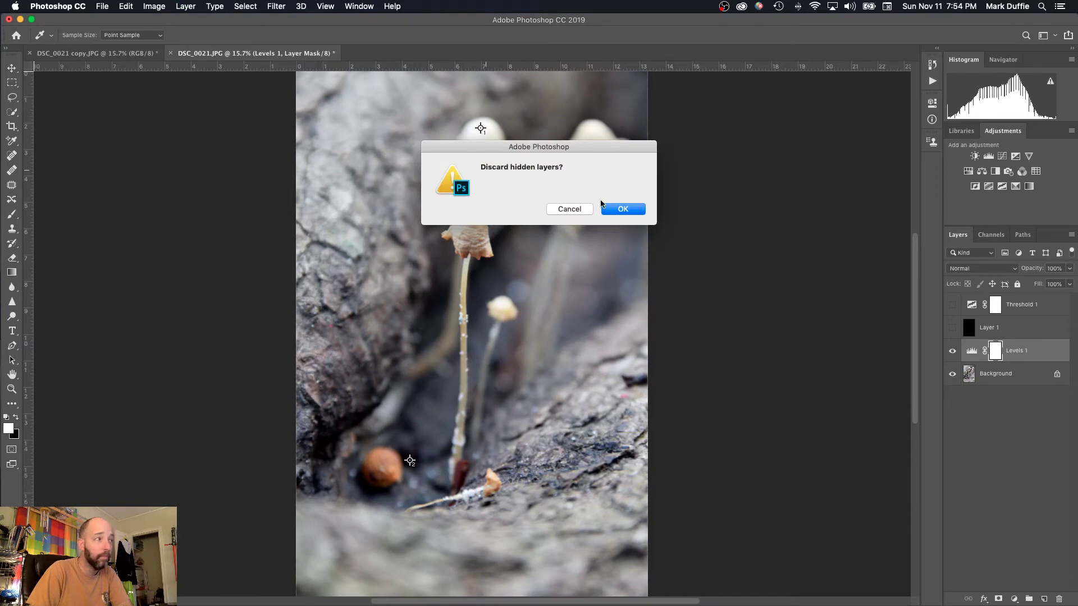
left_click(636, 210)
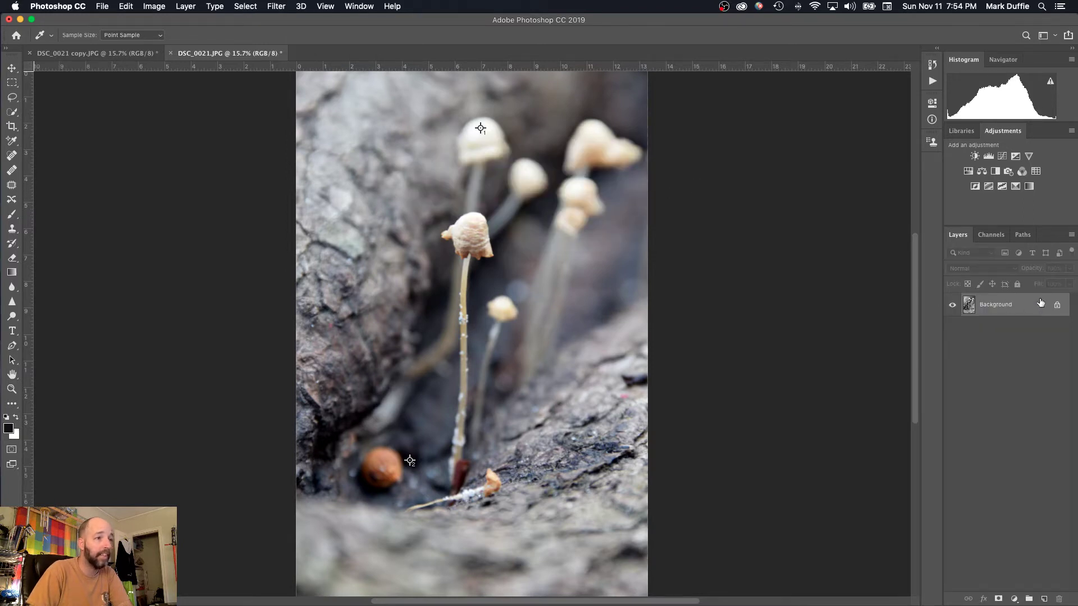
left_click(120, 57)
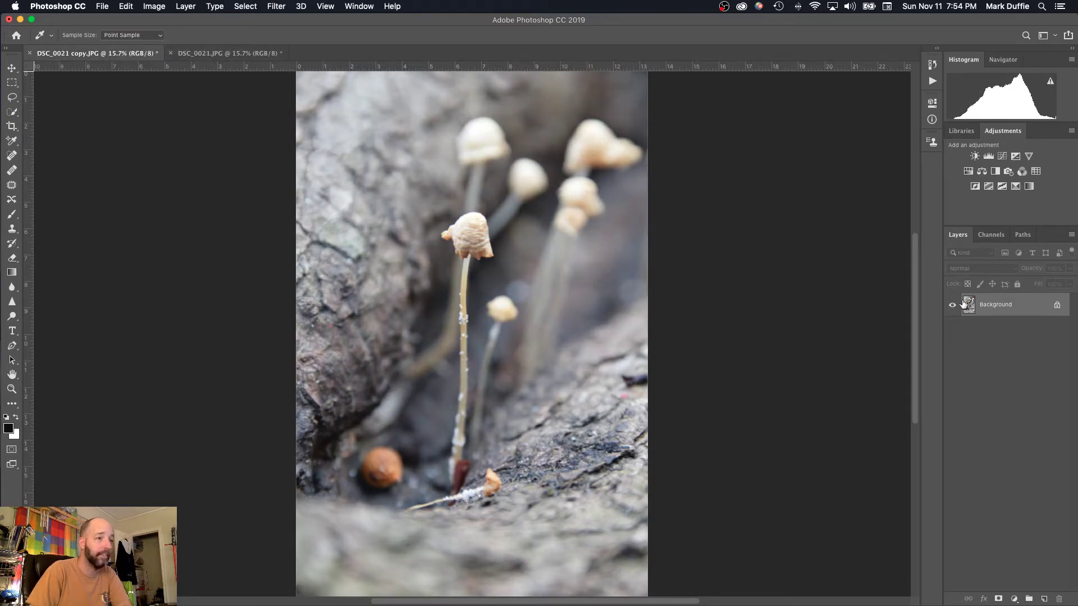
left_click(229, 56)
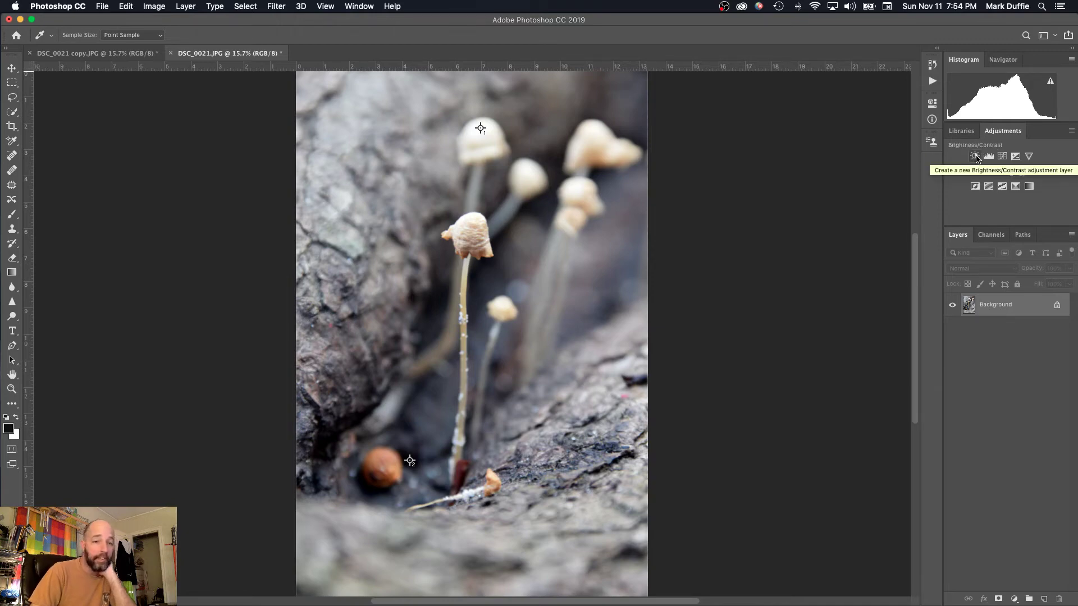
Step: Add a Brightness/Contrast adjustment layer to DSC_0021.JPG with contrast 41 and brightness -23
left_click(975, 157)
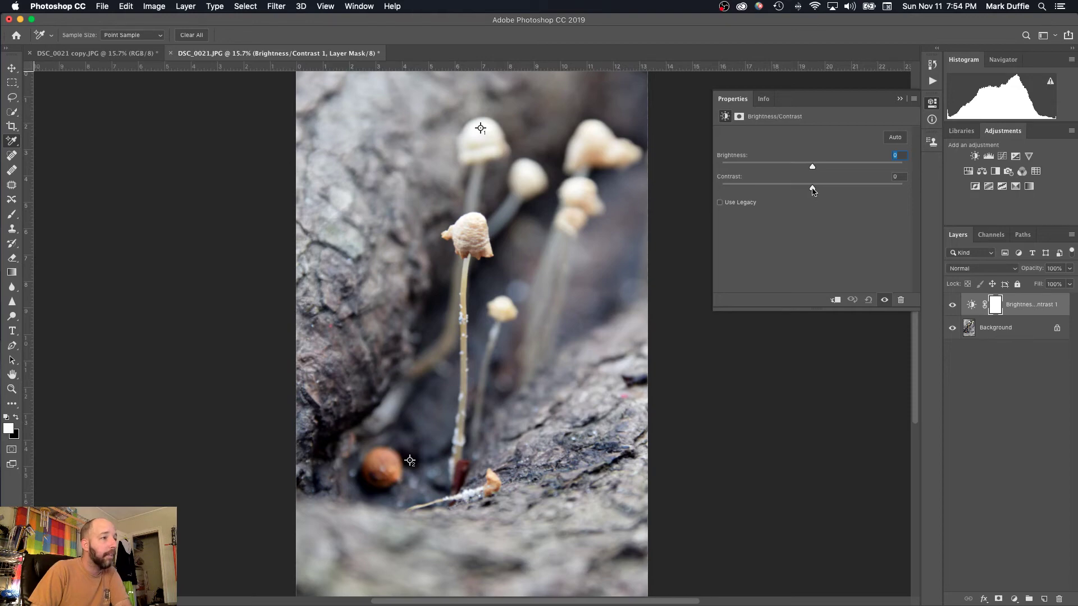
left_click_drag(813, 191, 859, 185)
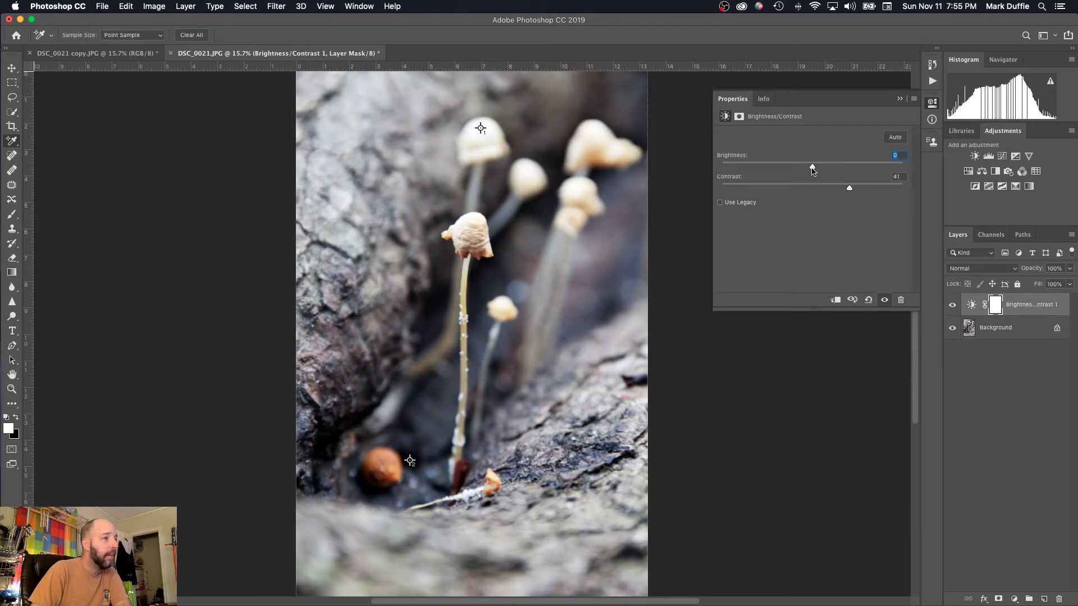
mouse_move(812, 171)
left_mouse_down()
mouse_move(784, 172)
mouse_move(798, 172)
left_mouse_up()
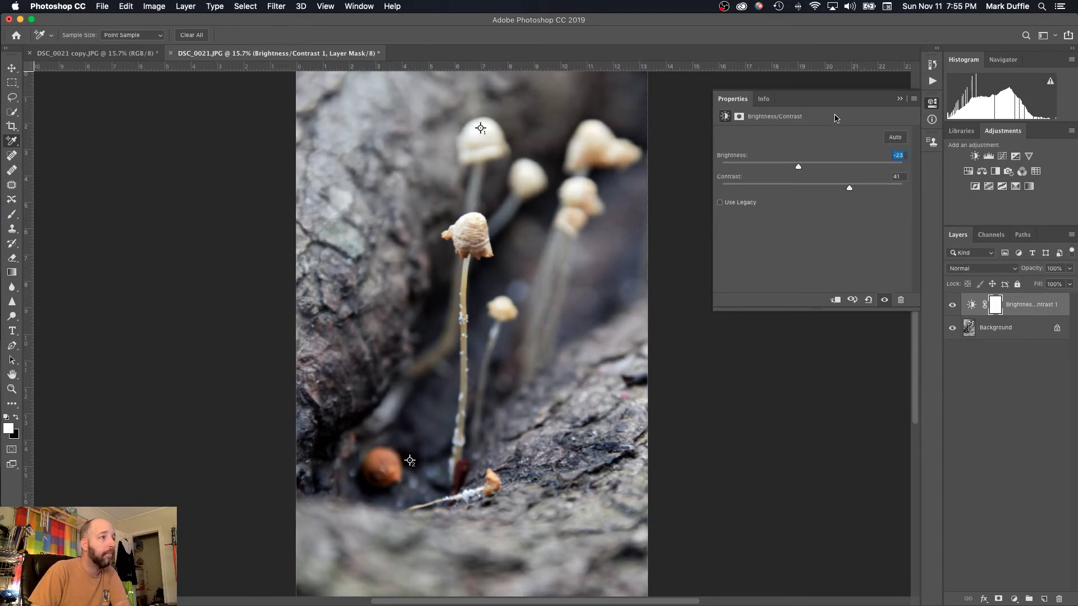
left_click(898, 101)
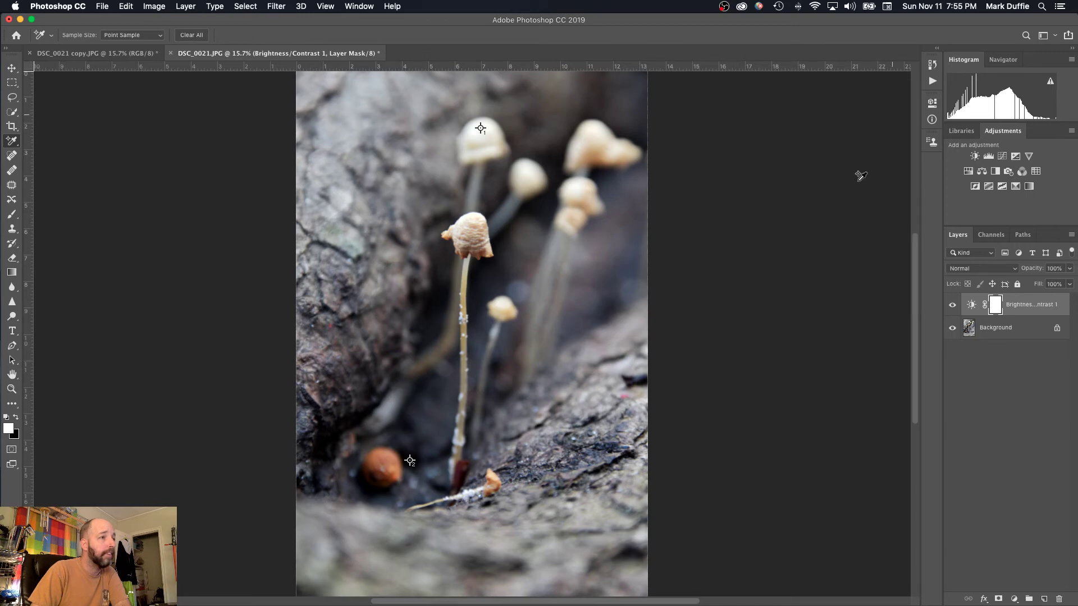
Step: Flatten the Brightness/Contrast adjustment into the Background and switch to the Move tool
left_click(185, 6)
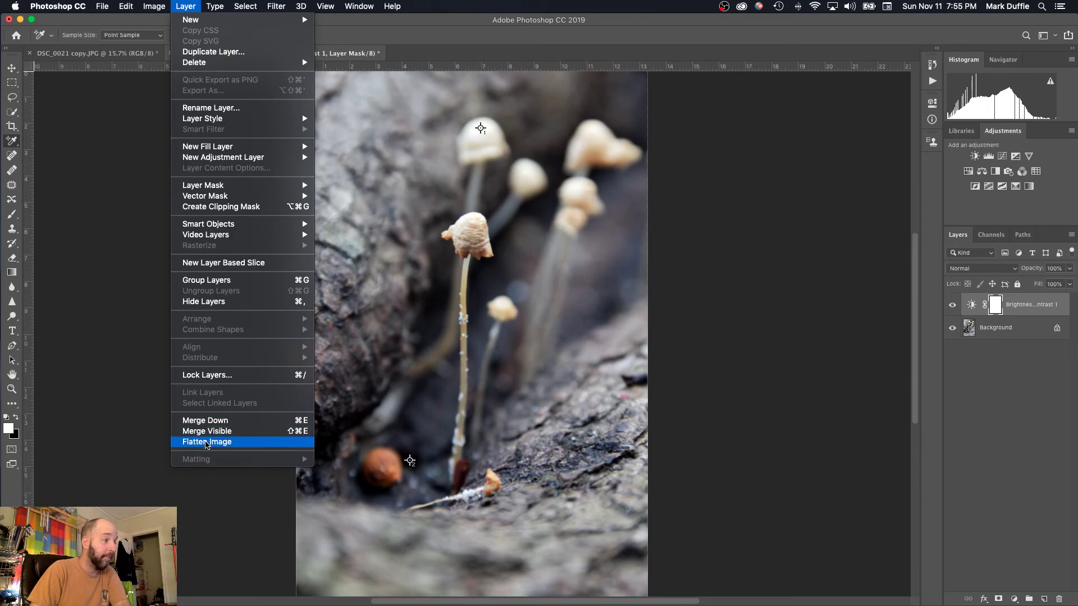
left_click(207, 442)
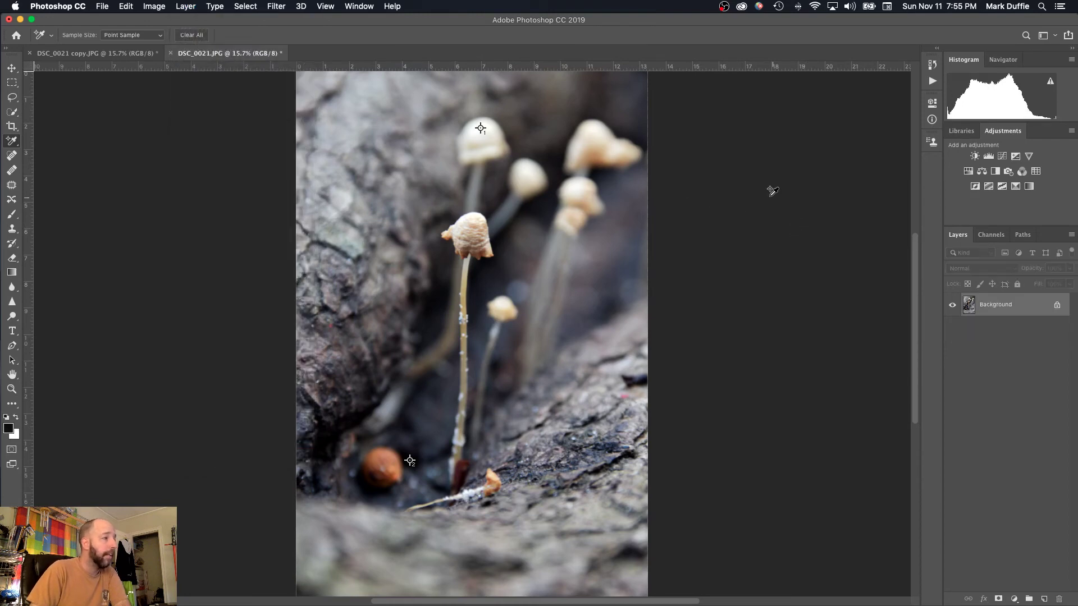
left_click(9, 67)
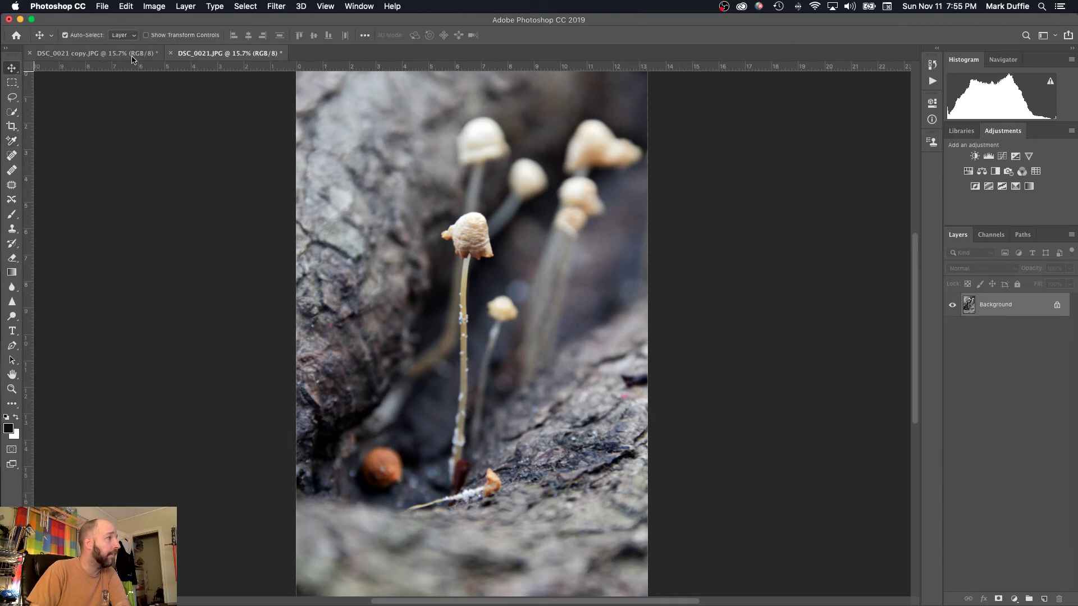
Step: Convert the corrected DSC_0021.JPG from RGB to Grayscale mode
left_click(148, 8)
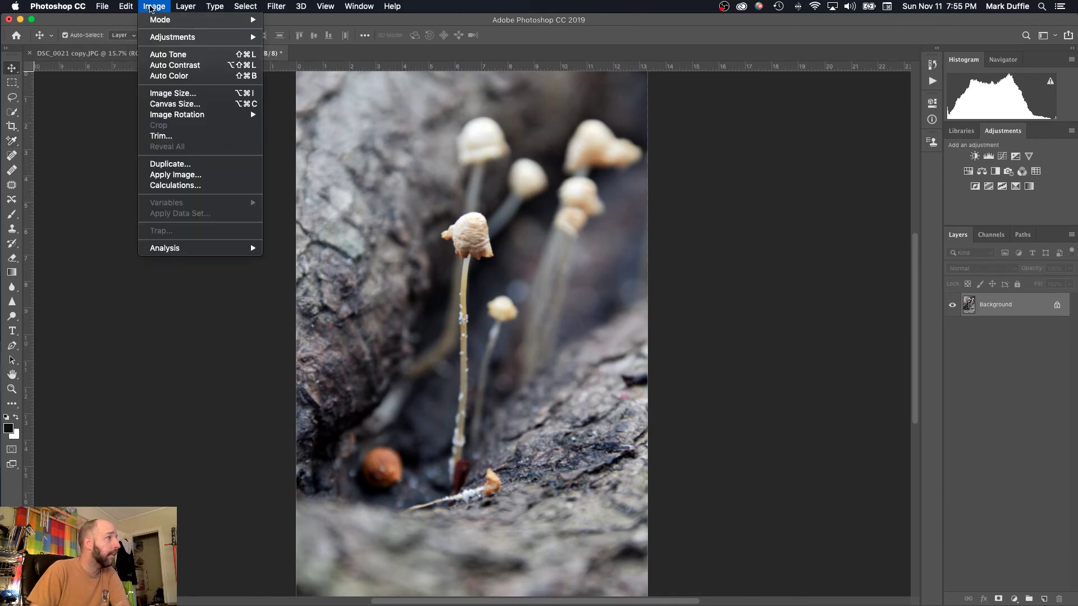
mouse_move(162, 18)
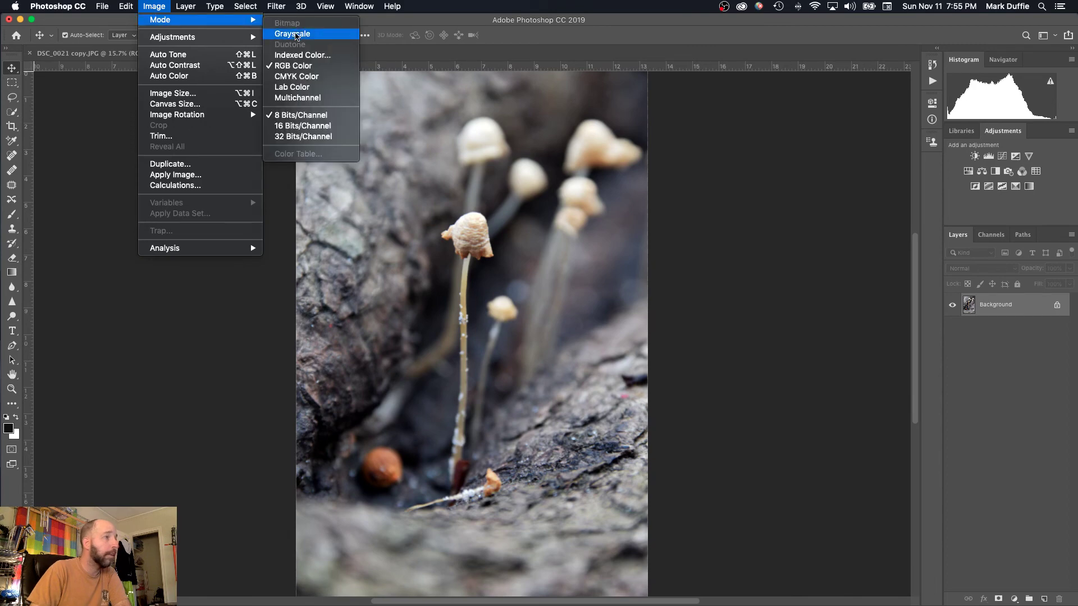
left_click(293, 33)
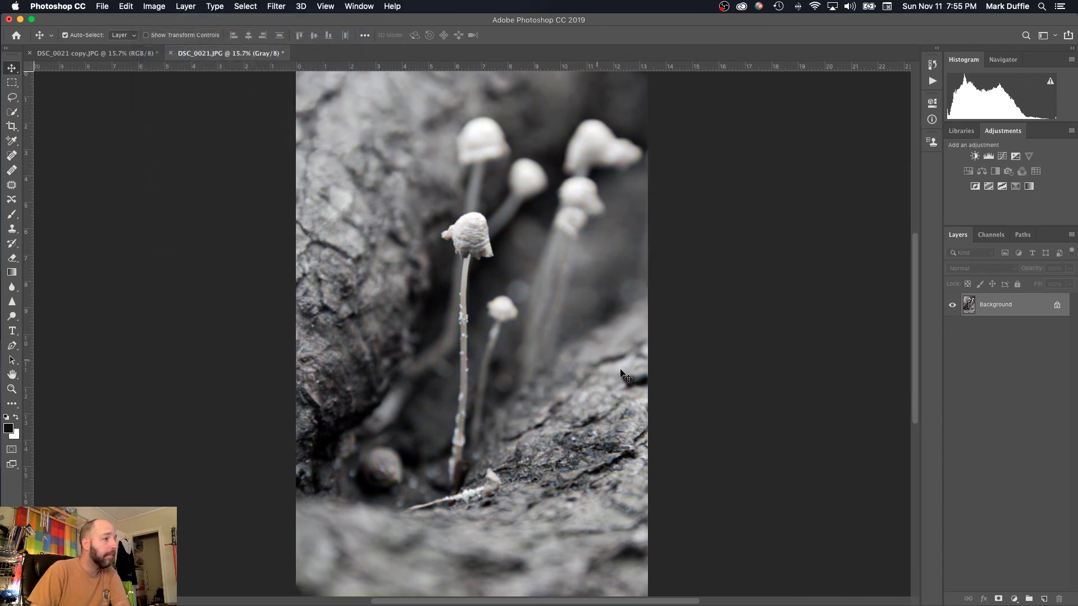
Step: Convert DSC_0021 copy.JPG to Grayscale mode as well and return to DSC_0021.JPG to compare the two
left_click(93, 55)
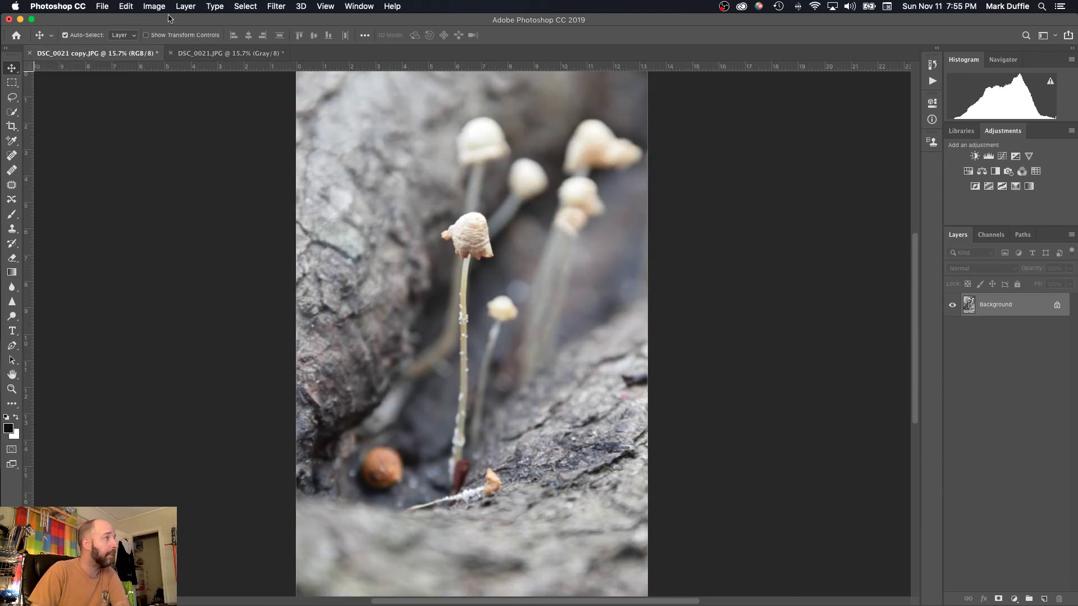
left_click(154, 6)
mouse_move(186, 20)
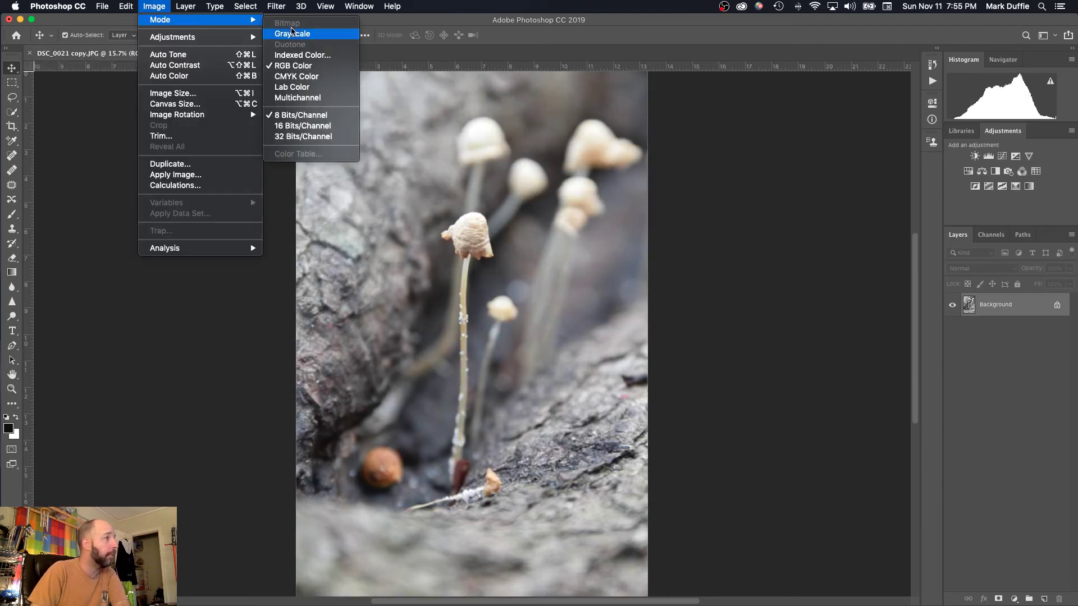
left_click(295, 34)
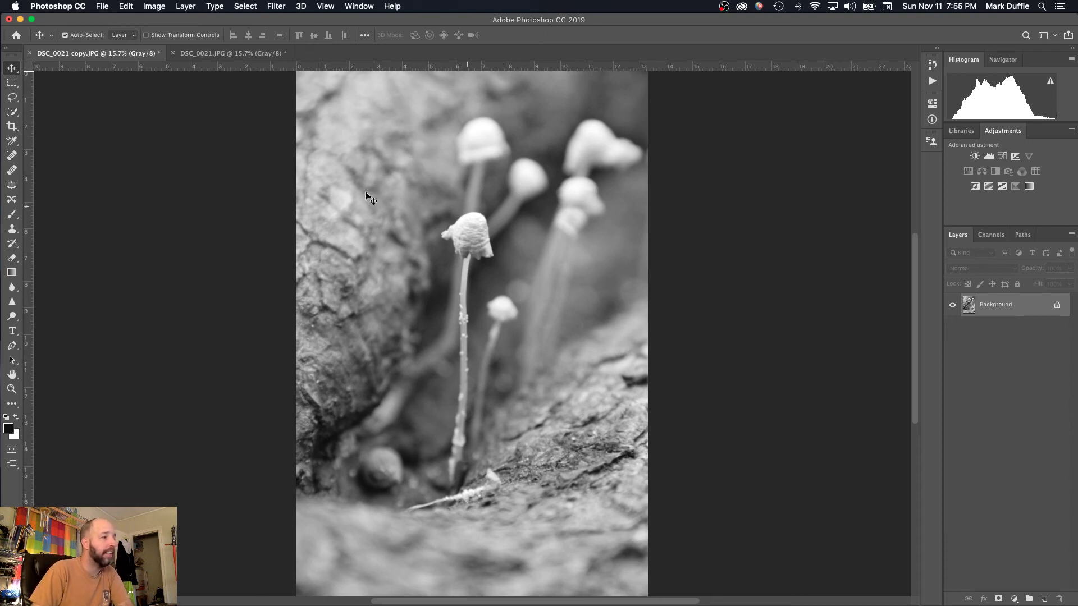
left_click(233, 58)
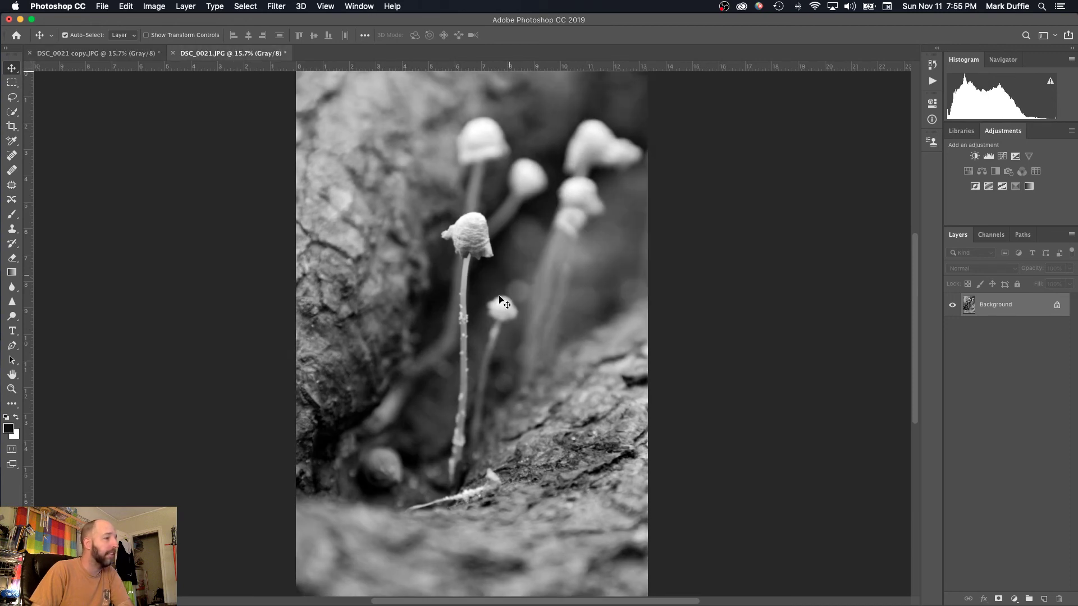